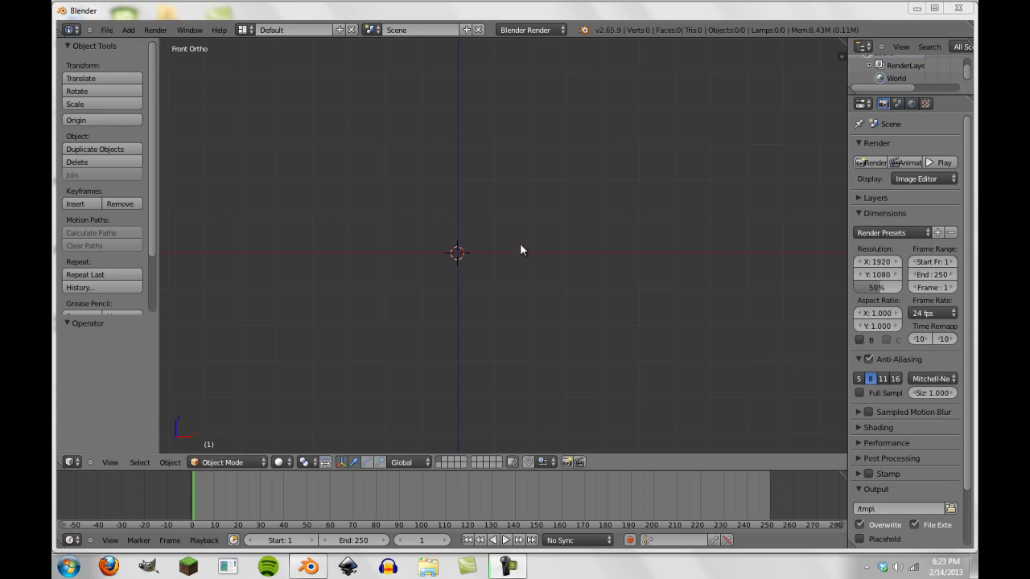
Add a plane at the scene origin and scale it by 2.
{"action": "middle_click_drag", "start_coordinate": [545, 223], "coordinate": [472, 281]}
{"action": "key", "text": "shift+a"}
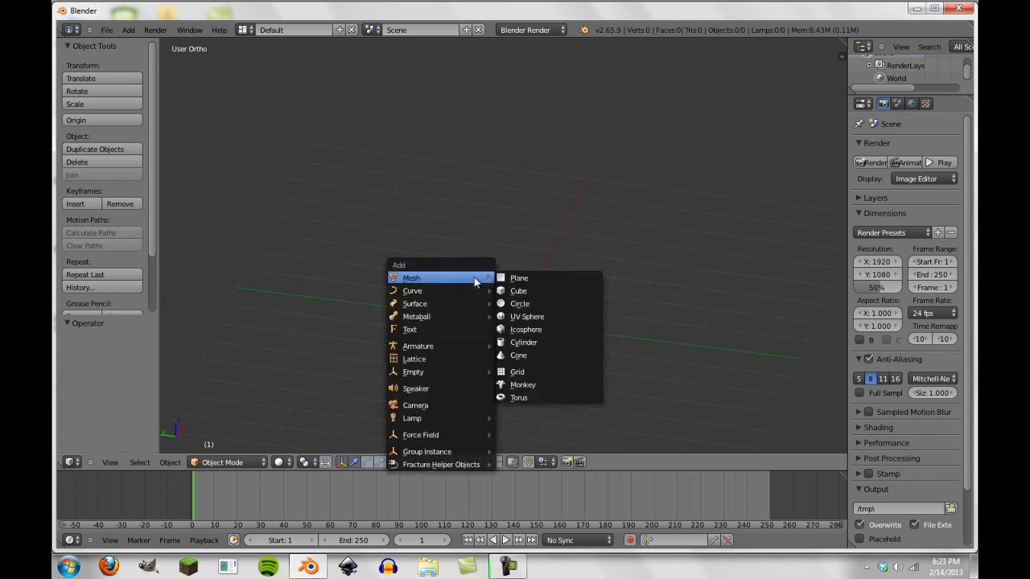
{"action": "left_click", "coordinate": [517, 278]}
{"action": "scroll", "coordinate": [516, 211], "scroll_direction": "up", "scroll_amount": 5}
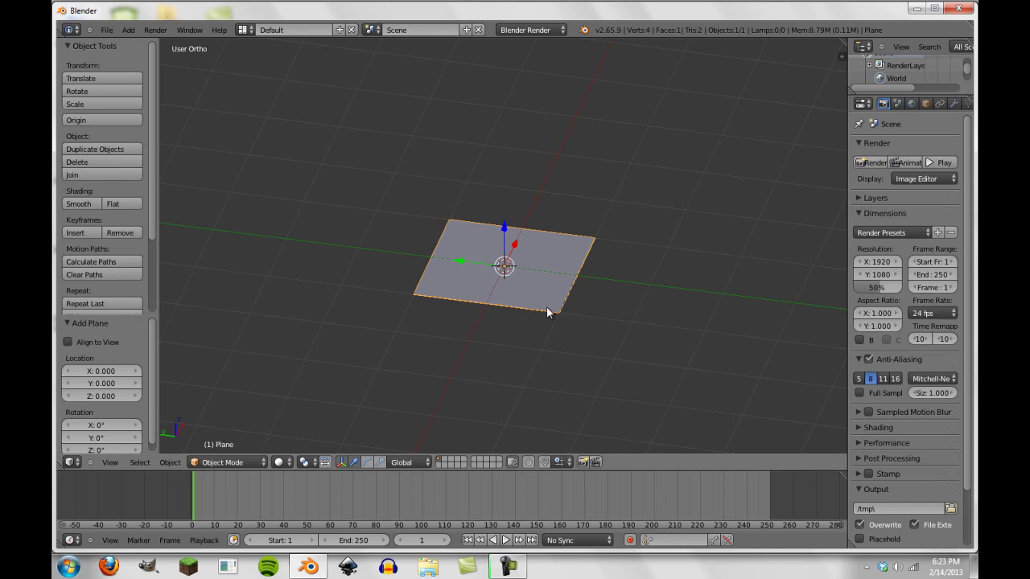
{"action": "scroll", "coordinate": [467, 299], "scroll_direction": "down", "scroll_amount": 4}
{"action": "middle_click_drag", "start_coordinate": [467, 298], "coordinate": [539, 282]}
{"action": "key", "text": "s"}
{"action": "key", "text": "2"}
{"action": "key", "text": "Return"}
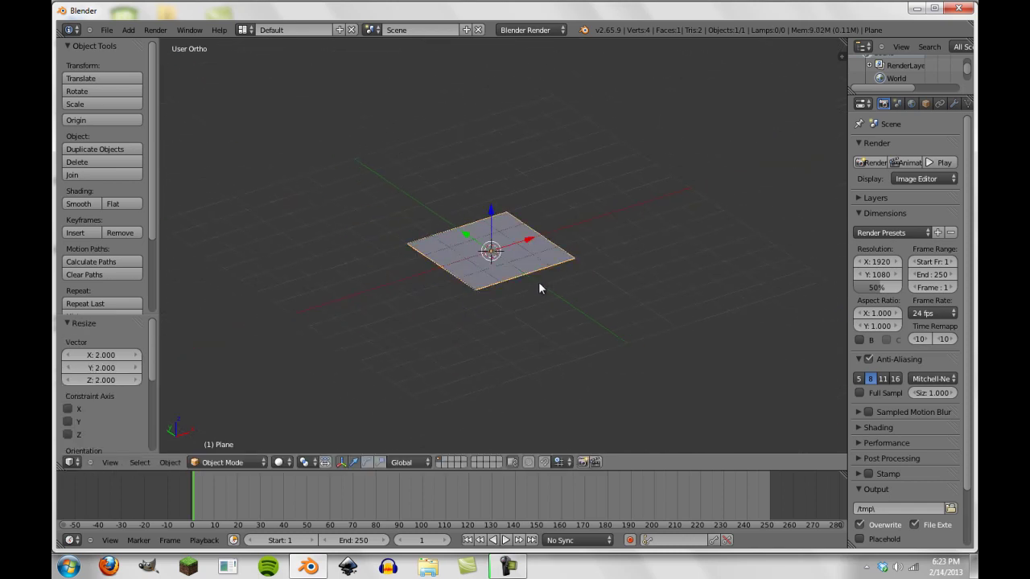
View the plane from top view as a wireframe, recentred and zoomed out.
{"action": "key", "text": "KP_7"}
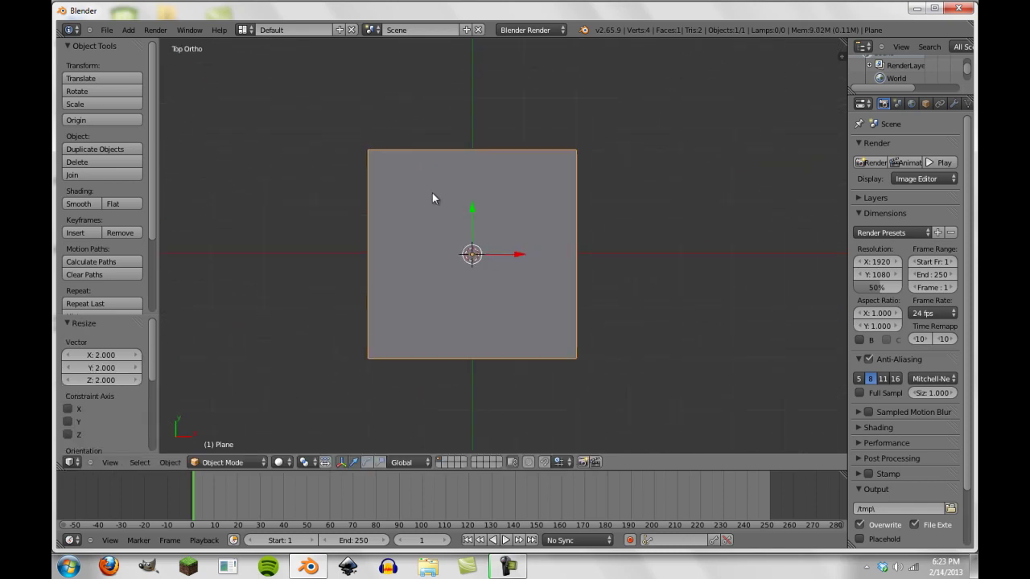
{"action": "middle_click_drag", "start_coordinate": [489, 239], "coordinate": [467, 215], "text": "shift"}
{"action": "key", "text": "z"}
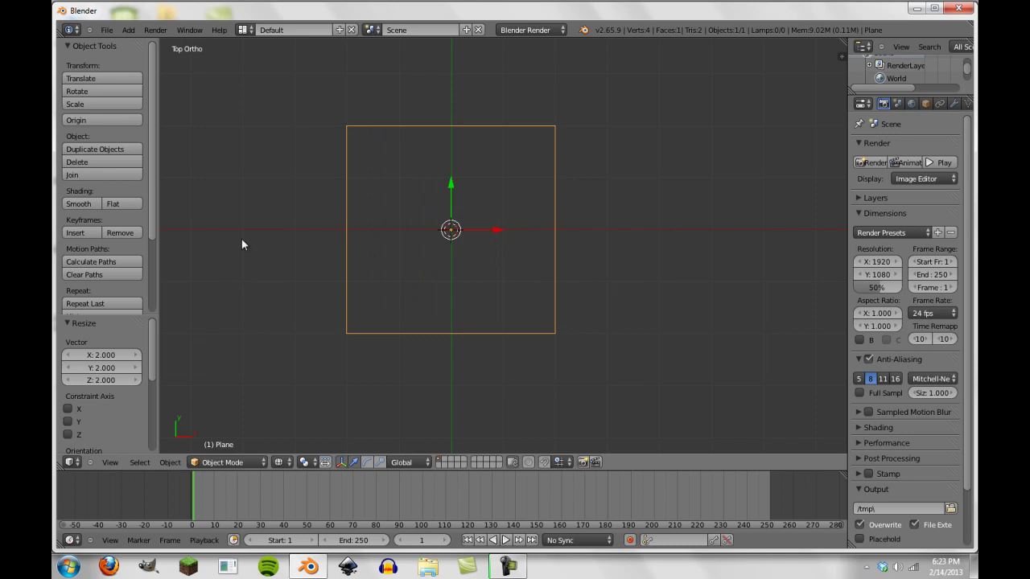
{"action": "scroll", "coordinate": [350, 305], "scroll_direction": "down", "scroll_amount": 4}
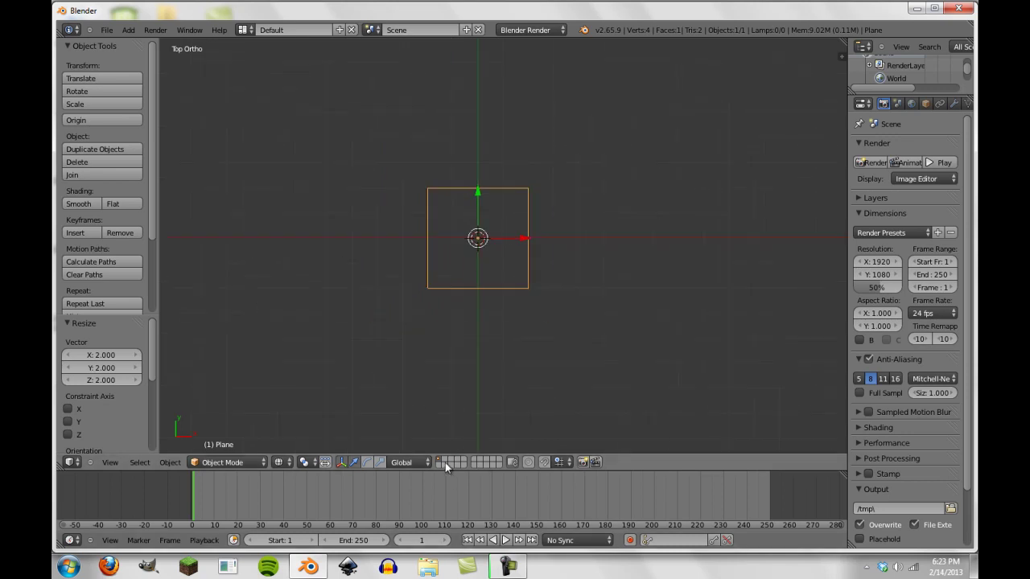
Replace the plane with a Suzanne monkey head shown in solid shading.
{"action": "key", "text": "Delete"}
{"action": "key", "text": "shift+a"}
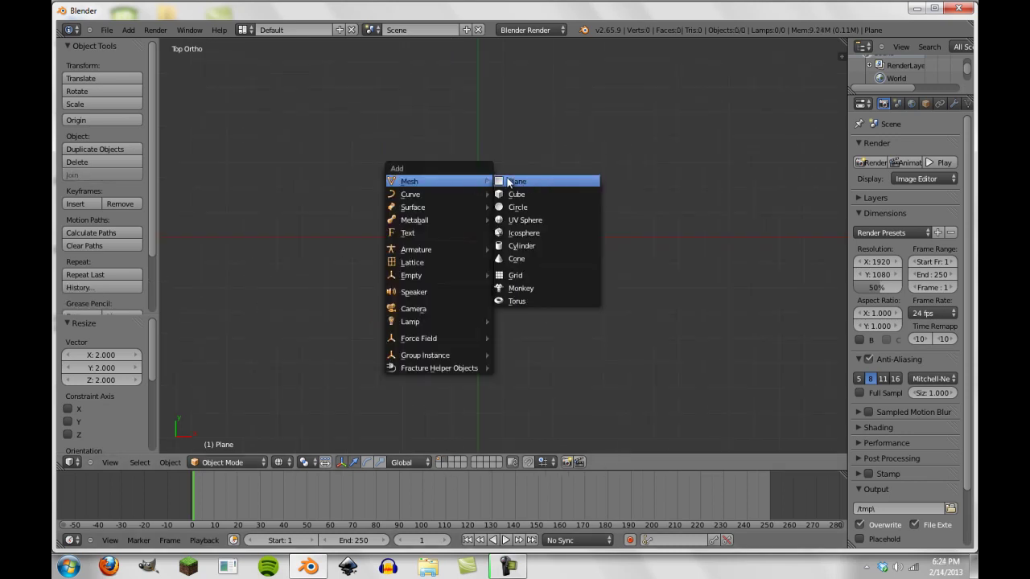
{"action": "left_click", "coordinate": [517, 292]}
{"action": "mouse_move", "coordinate": [600, 255]}
{"action": "middle_mouse_down"}
{"action": "mouse_move", "coordinate": [364, 172]}
{"action": "mouse_move", "coordinate": [384, 145]}
{"action": "mouse_move", "coordinate": [372, 201]}
{"action": "middle_mouse_up"}
{"action": "key", "text": "z"}
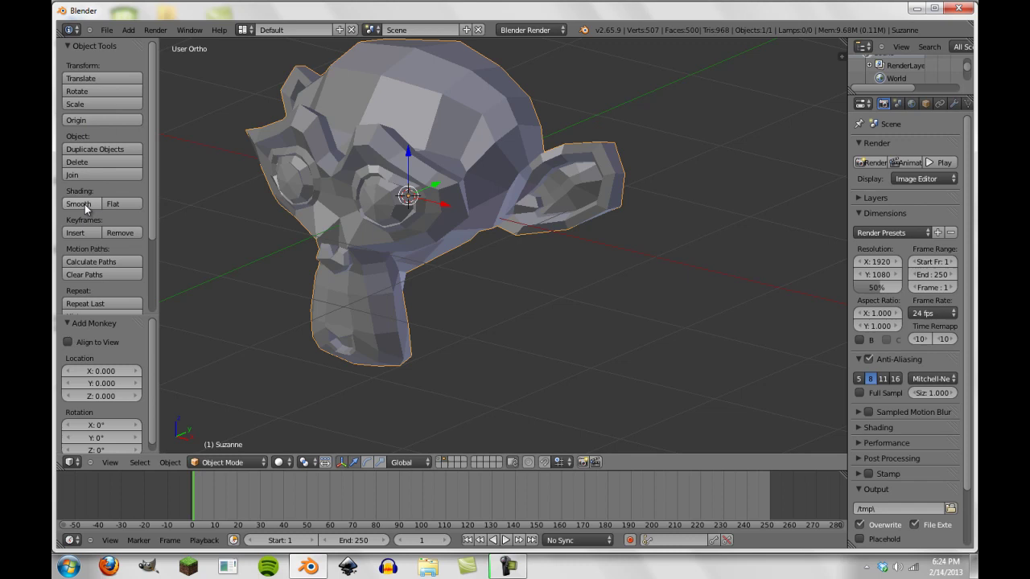
Try Smooth then Flat shading on Suzanne, then undo back to the plane.
{"action": "left_click", "coordinate": [85, 204]}
{"action": "scroll", "coordinate": [409, 192], "scroll_direction": "down", "scroll_amount": 5}
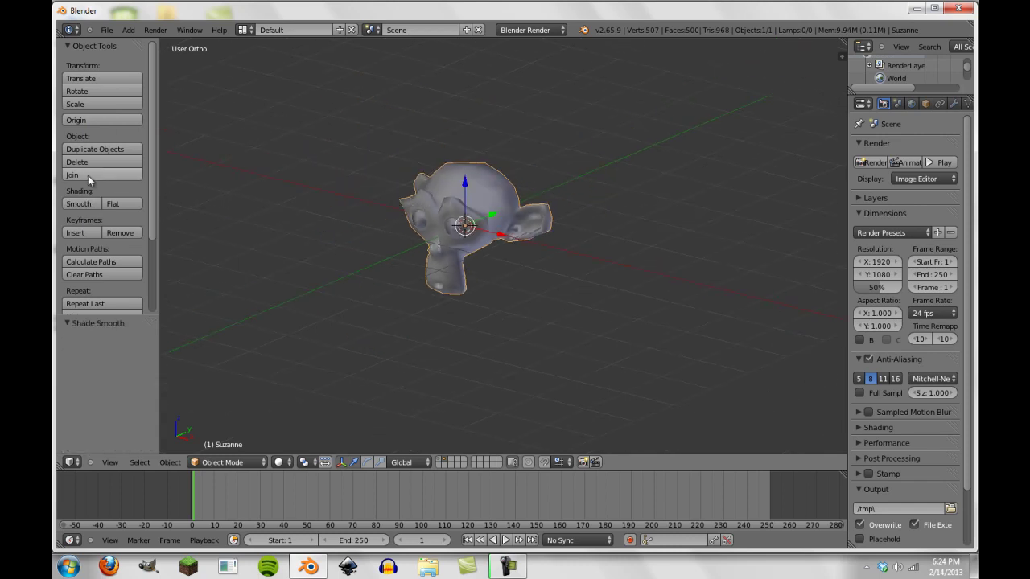
{"action": "scroll", "coordinate": [423, 220], "scroll_direction": "up", "scroll_amount": 3}
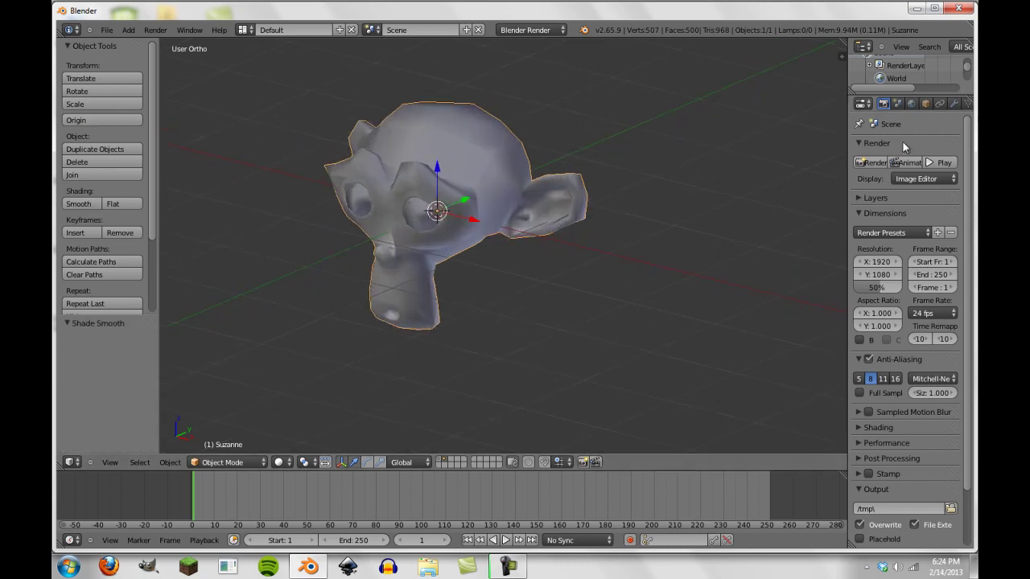
{"action": "left_click", "coordinate": [113, 205]}
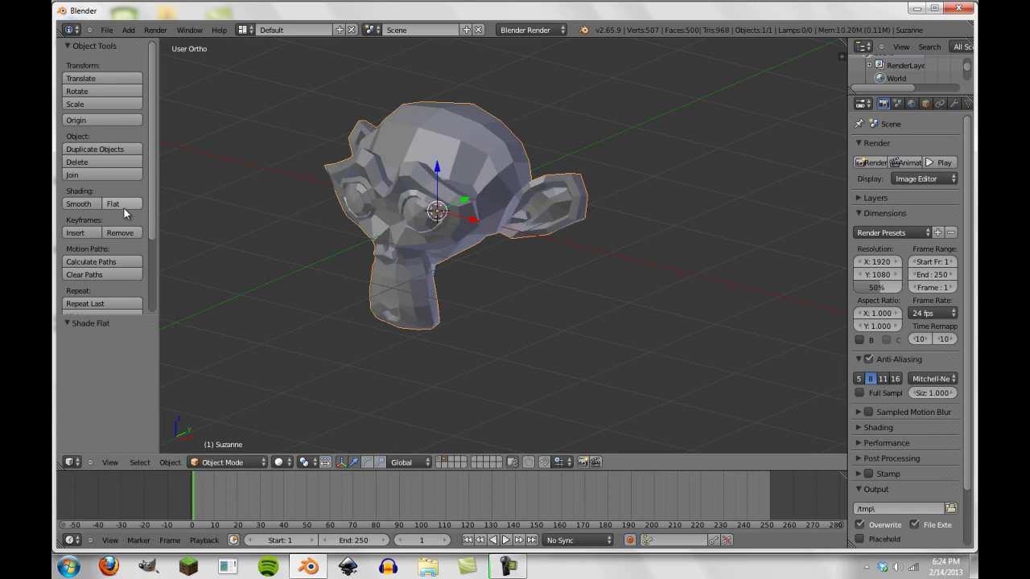
{"action": "key", "text": "ctrl+z"}
{"action": "key", "text": "ctrl+z"}
{"action": "key", "text": "ctrl+z"}
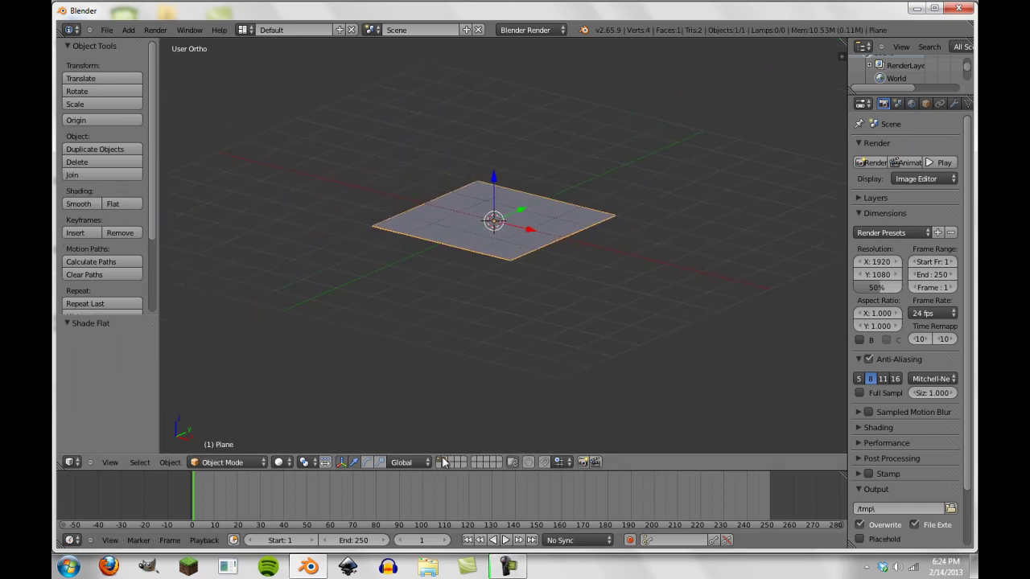
Restore the selected plane via redo/undo and zoom the view out.
{"action": "key", "text": "ctrl+shift+z"}
{"action": "key", "text": "ctrl+z"}
{"action": "middle_click_drag", "start_coordinate": [449, 190], "coordinate": [400, 238], "text": "shift"}
{"action": "scroll", "coordinate": [894, 161], "scroll_direction": "down", "scroll_amount": 2}
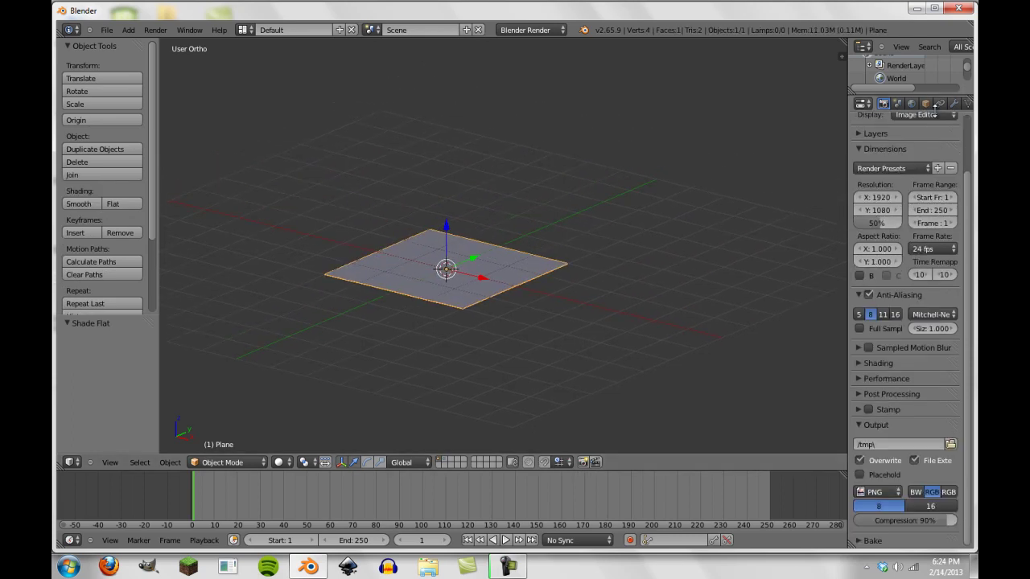
{"action": "scroll", "coordinate": [936, 104], "scroll_direction": "down", "scroll_amount": 1}
{"action": "scroll", "coordinate": [936, 105], "scroll_direction": "down", "scroll_amount": 3}
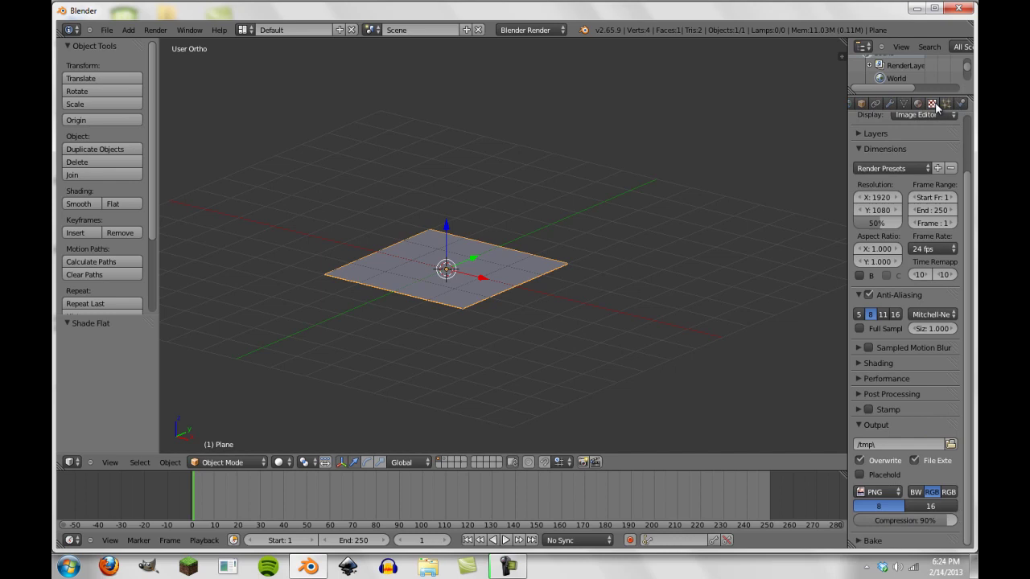
Add a particle system to the plane with an emission number of 100.
{"action": "left_click", "coordinate": [948, 104]}
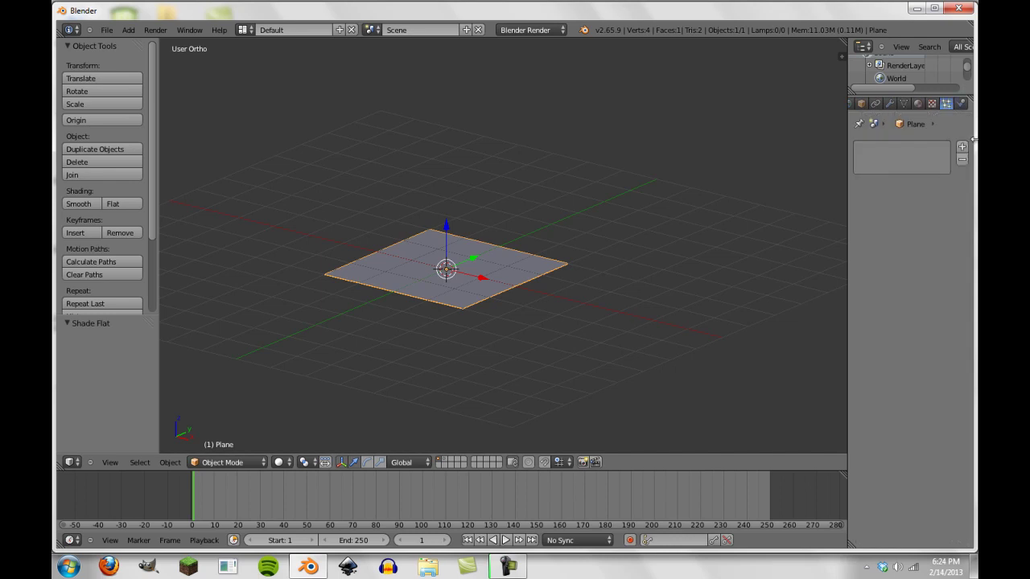
{"action": "left_click", "coordinate": [952, 147]}
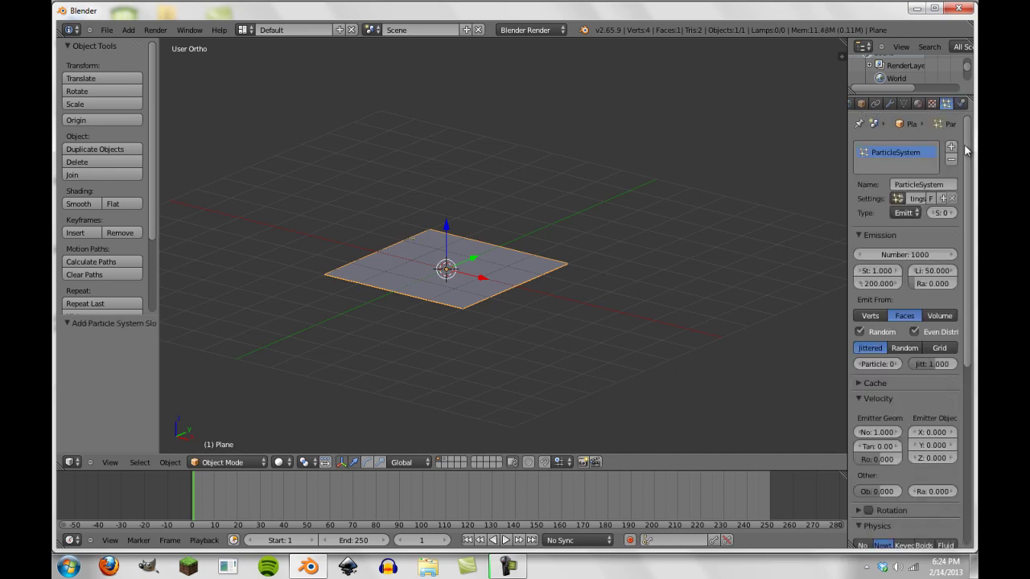
{"action": "left_click", "coordinate": [904, 253]}
{"action": "type", "text": "100"}
{"action": "key", "text": "Return"}
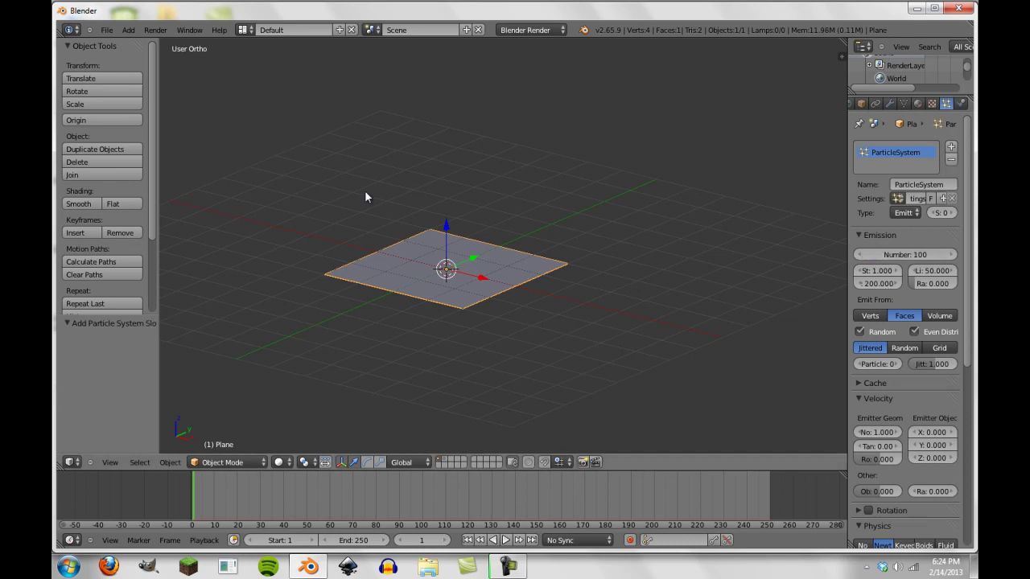
Set particle Physics to No so particles stay on the plane, then rewind to frame 0.
{"action": "middle_click_drag", "start_coordinate": [365, 190], "coordinate": [339, 326]}
{"action": "scroll", "coordinate": [424, 234], "scroll_direction": "up", "scroll_amount": 3}
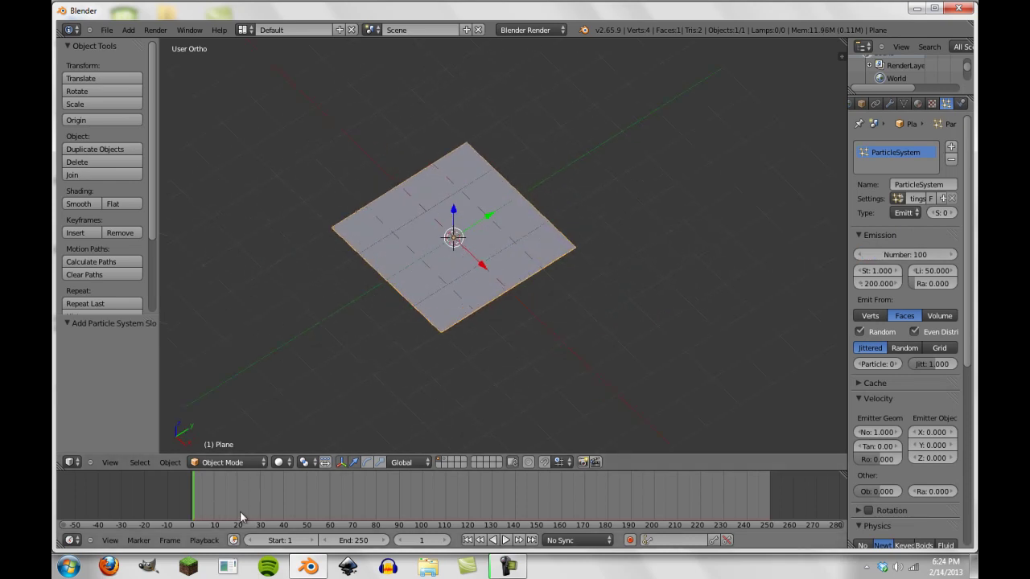
{"action": "left_click_drag", "start_coordinate": [198, 489], "coordinate": [372, 481]}
{"action": "middle_click_drag", "start_coordinate": [435, 338], "coordinate": [468, 231]}
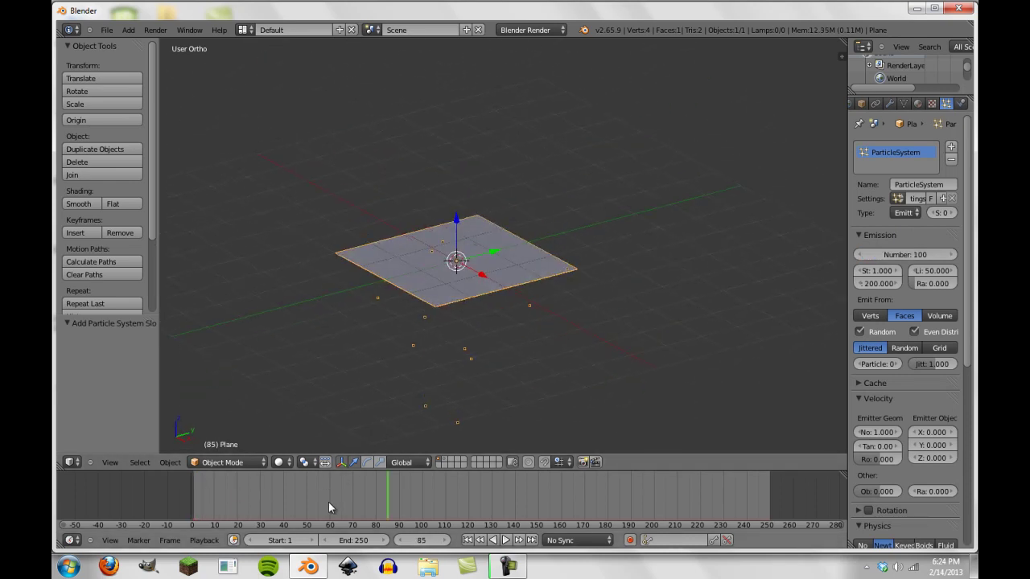
{"action": "left_click_drag", "start_coordinate": [328, 502], "coordinate": [374, 492]}
{"action": "scroll", "coordinate": [879, 431], "scroll_direction": "down", "scroll_amount": 3}
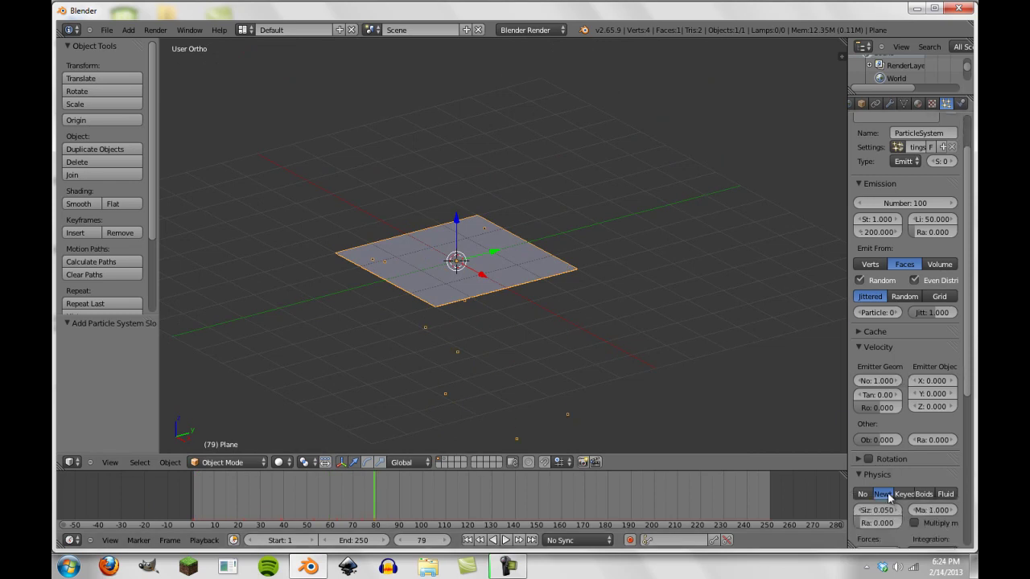
{"action": "left_click", "coordinate": [866, 495]}
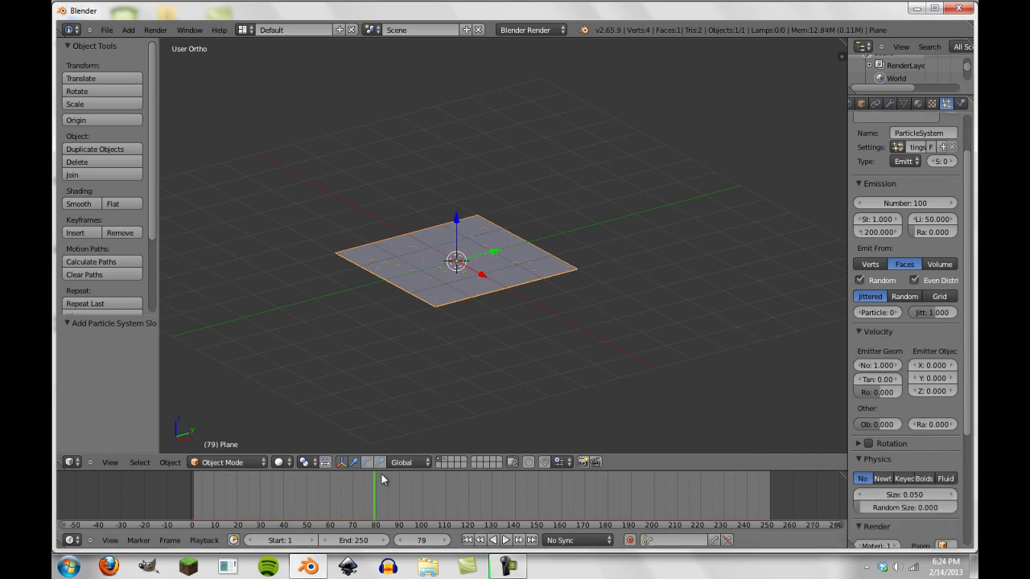
{"action": "left_click_drag", "start_coordinate": [250, 496], "coordinate": [304, 507]}
{"action": "left_click_drag", "start_coordinate": [407, 507], "coordinate": [192, 507]}
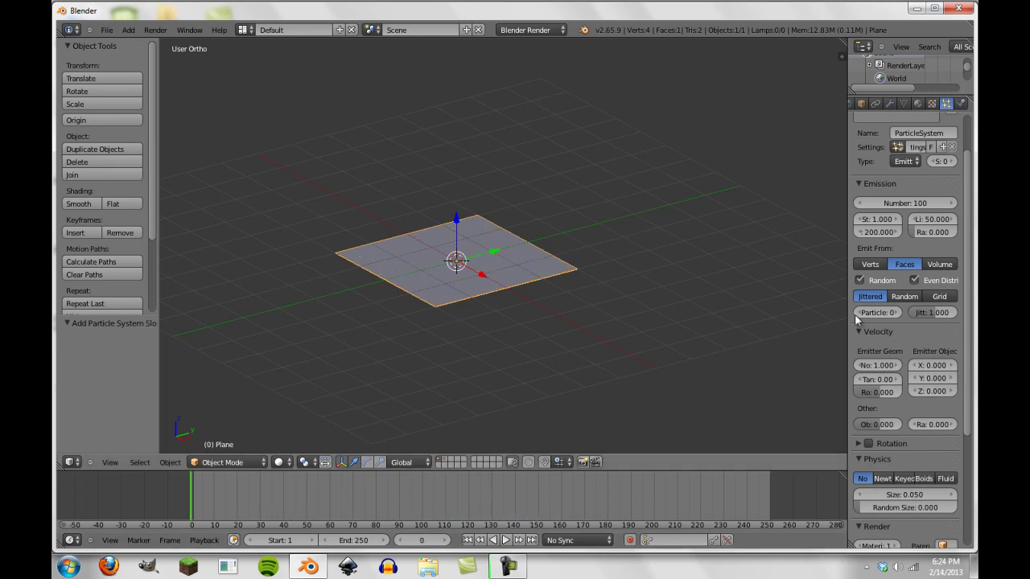
{"action": "scroll", "coordinate": [857, 320], "scroll_direction": "up", "scroll_amount": 3}
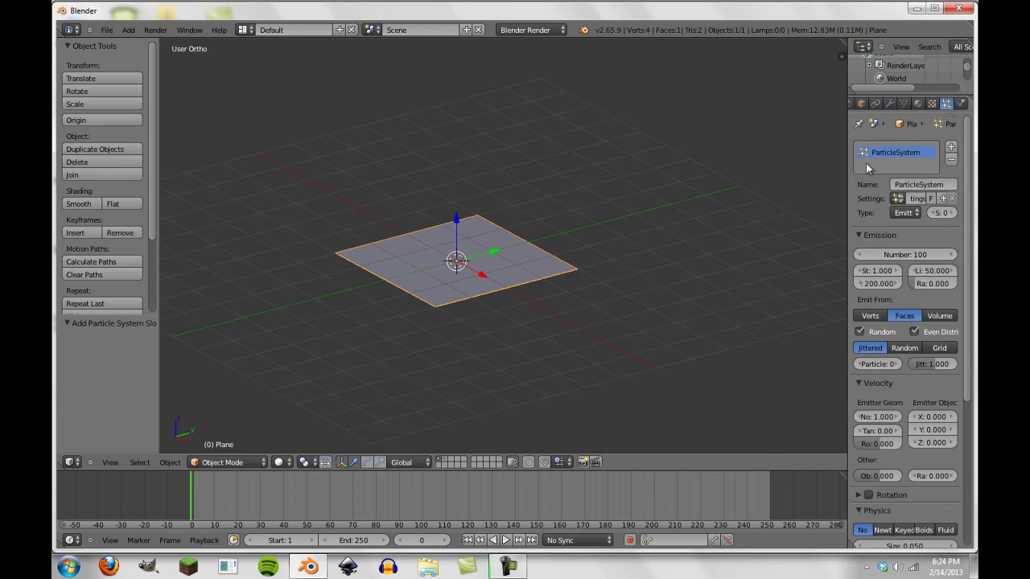
Create a new Blend-type texture in the particle system's texture slots.
{"action": "left_click", "coordinate": [932, 104]}
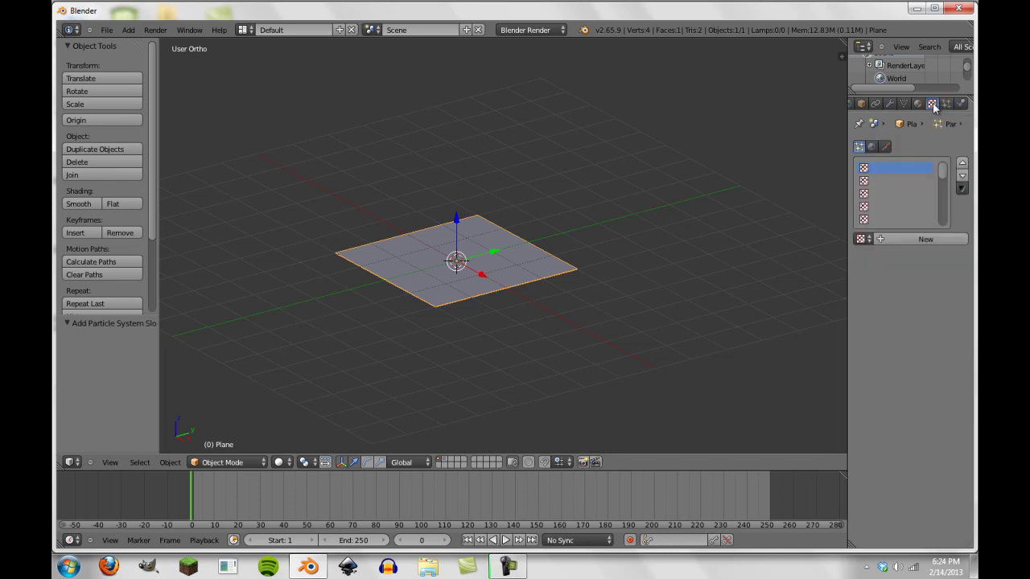
{"action": "left_click", "coordinate": [963, 105]}
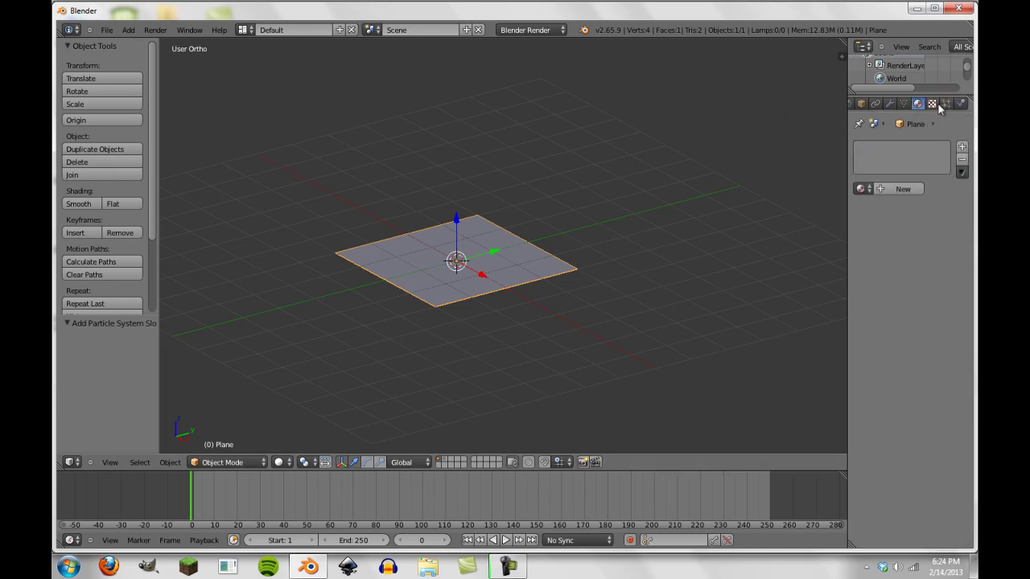
{"action": "left_click", "coordinate": [938, 103]}
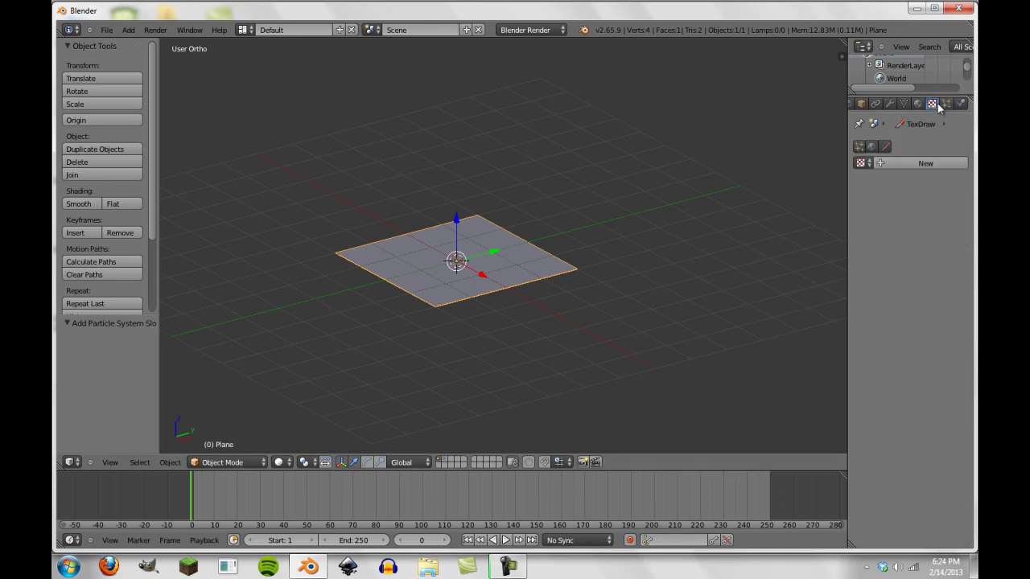
{"action": "left_click", "coordinate": [860, 146]}
{"action": "left_click_drag", "start_coordinate": [847, 140], "coordinate": [829, 141]}
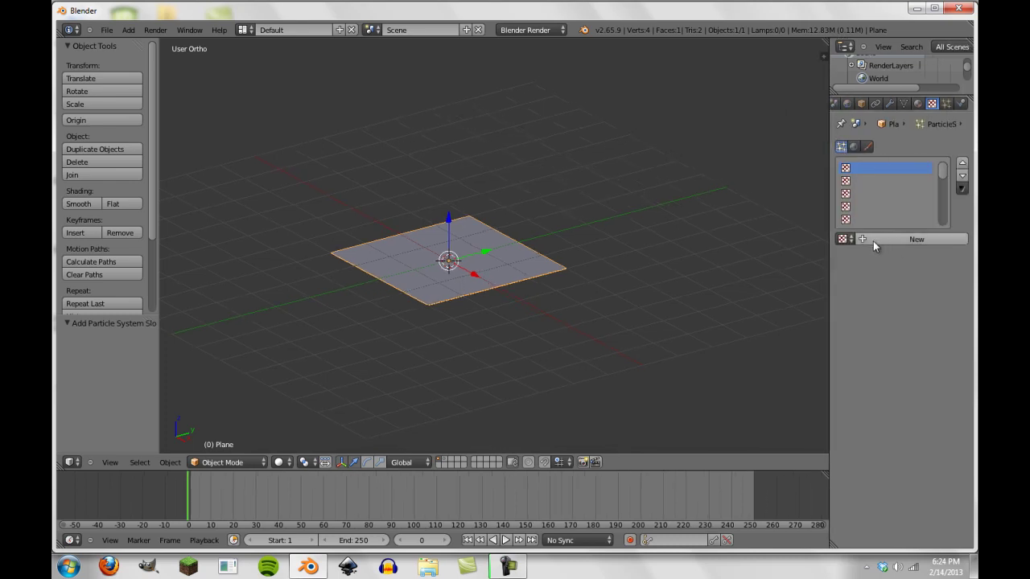
{"action": "left_click", "coordinate": [902, 241]}
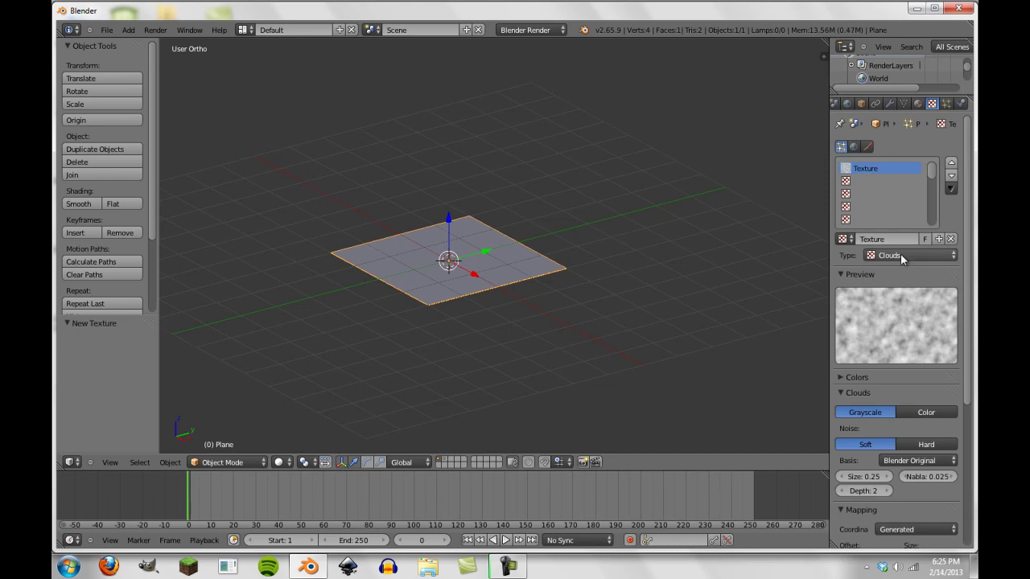
{"action": "left_click", "coordinate": [901, 253]}
{"action": "left_click", "coordinate": [894, 282]}
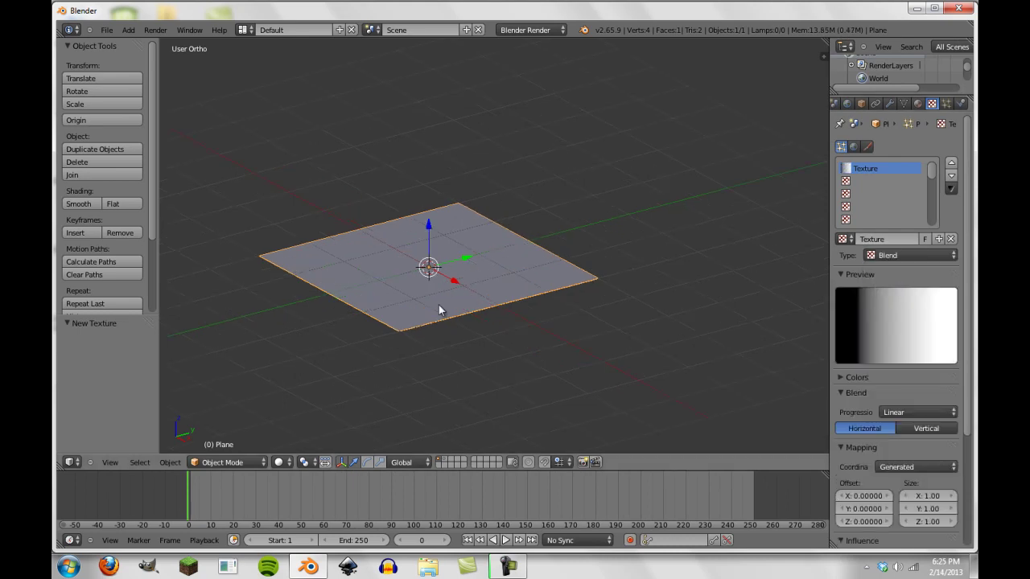
Switch the Blend texture's Progression from Linear to Easing.
{"action": "middle_click_drag", "start_coordinate": [439, 310], "coordinate": [348, 255]}
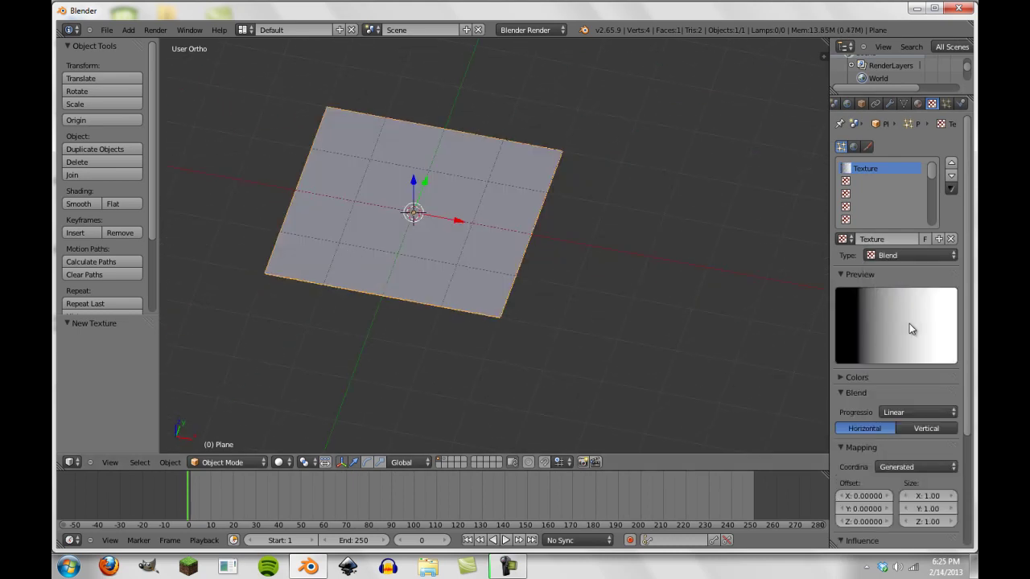
{"action": "scroll", "coordinate": [824, 271], "scroll_direction": "up", "scroll_amount": 3}
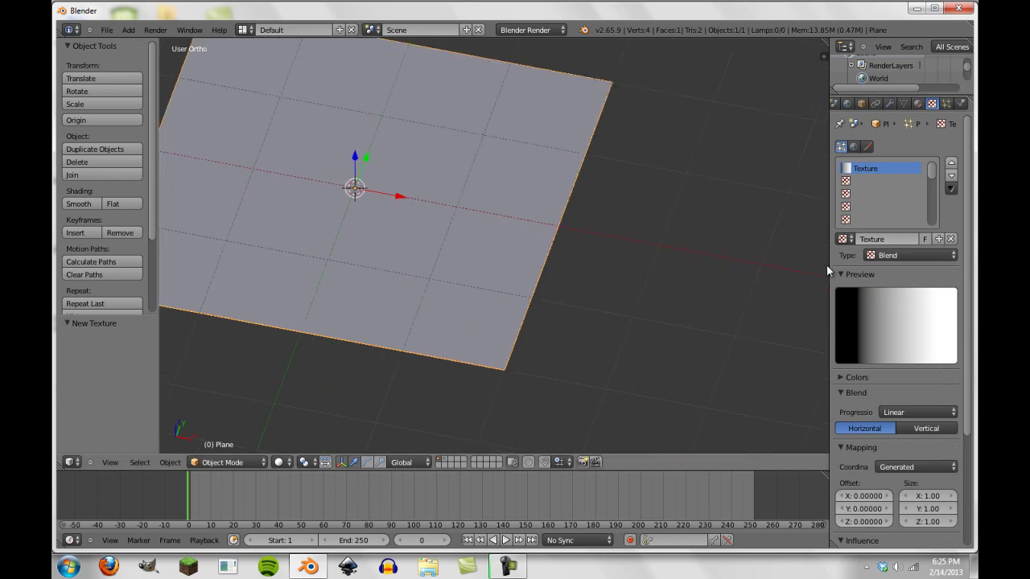
{"action": "scroll", "coordinate": [904, 322], "scroll_direction": "down", "scroll_amount": 2}
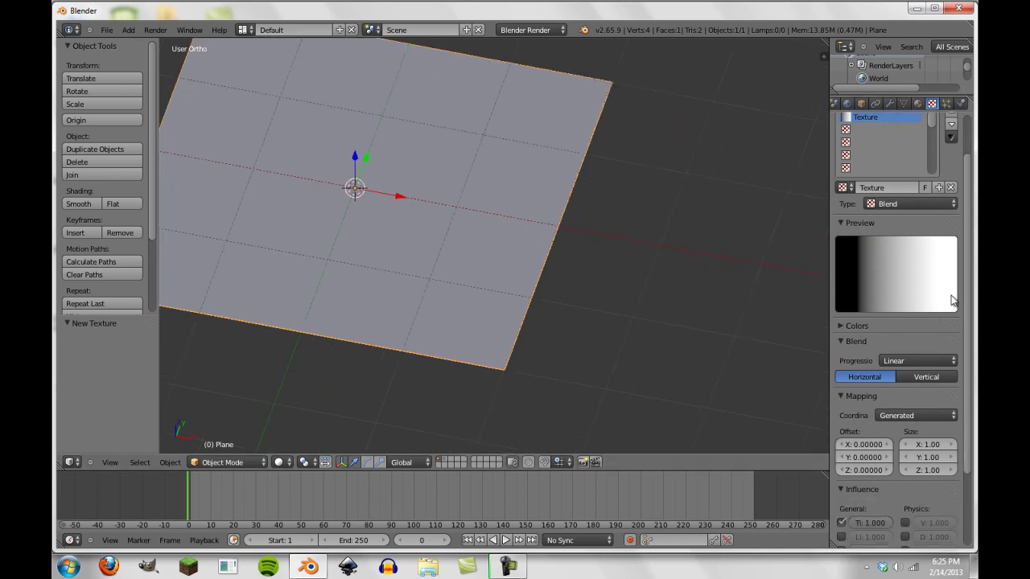
{"action": "scroll", "coordinate": [877, 305], "scroll_direction": "down", "scroll_amount": 3}
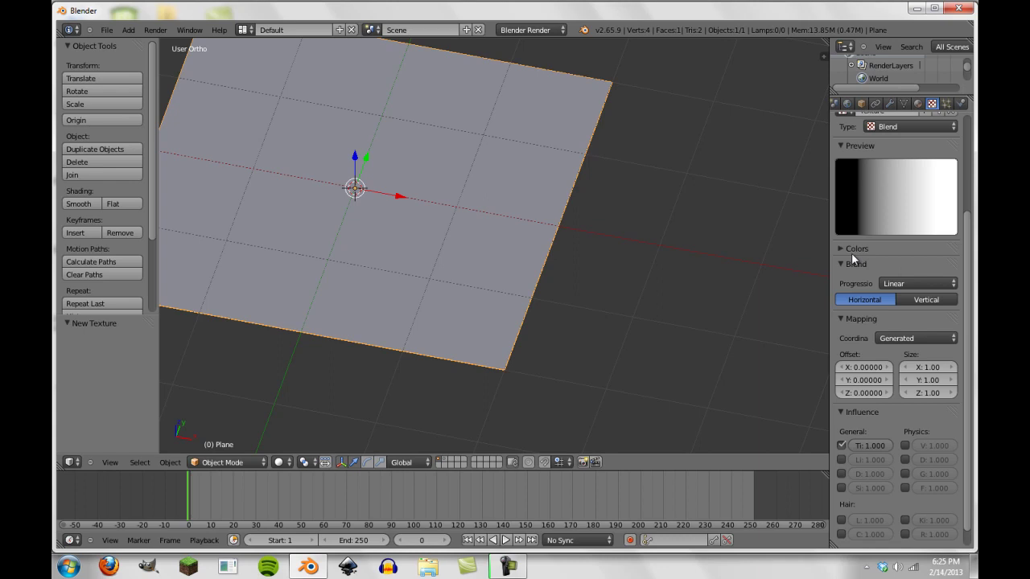
{"action": "left_click", "coordinate": [852, 252]}
{"action": "left_click", "coordinate": [854, 247]}
{"action": "scroll", "coordinate": [931, 423], "scroll_direction": "down", "scroll_amount": 1}
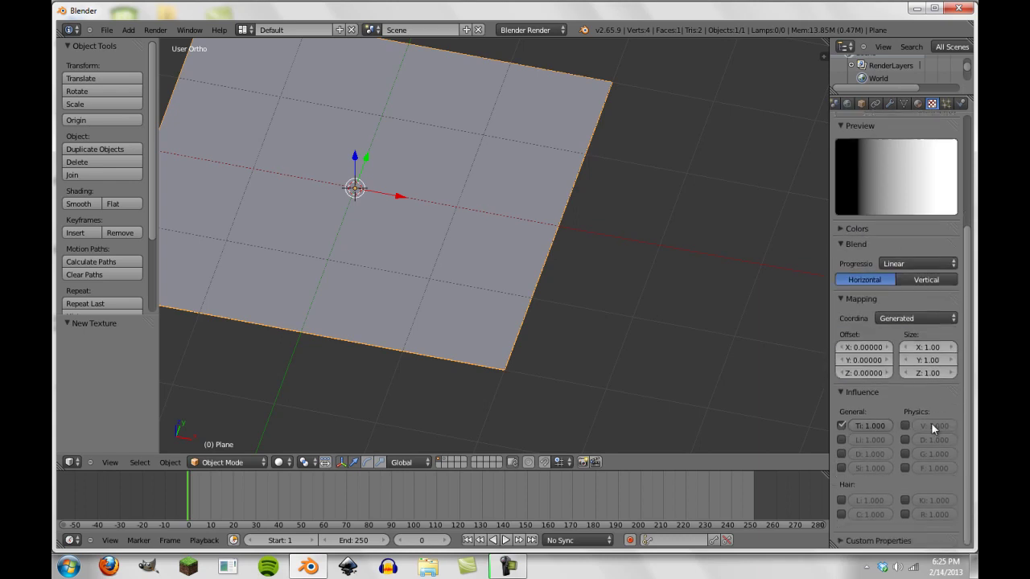
{"action": "scroll", "coordinate": [934, 209], "scroll_direction": "up", "scroll_amount": 1}
{"action": "left_click", "coordinate": [917, 290]}
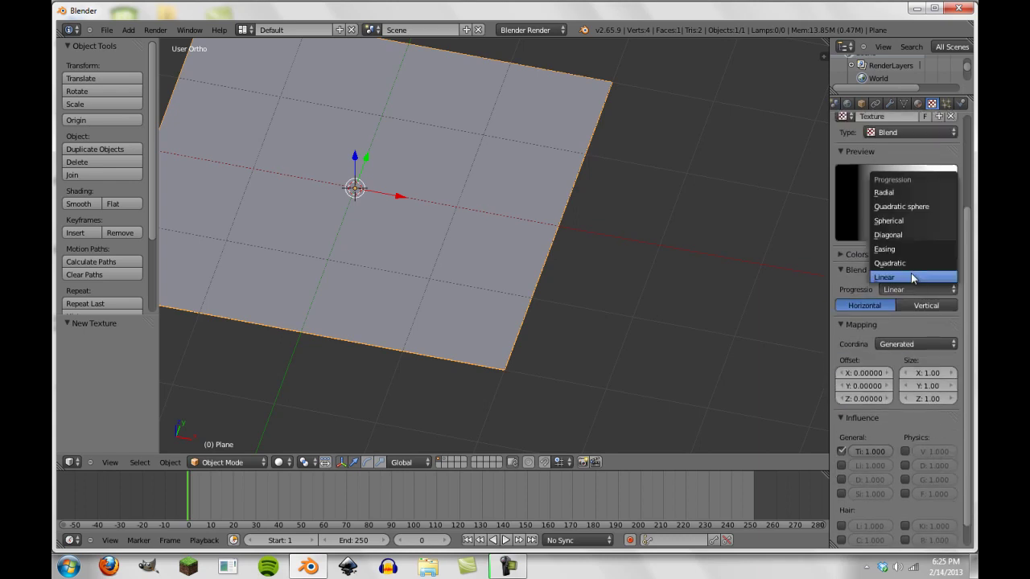
{"action": "left_click", "coordinate": [909, 248]}
{"action": "scroll", "coordinate": [911, 232], "scroll_direction": "down", "scroll_amount": 1}
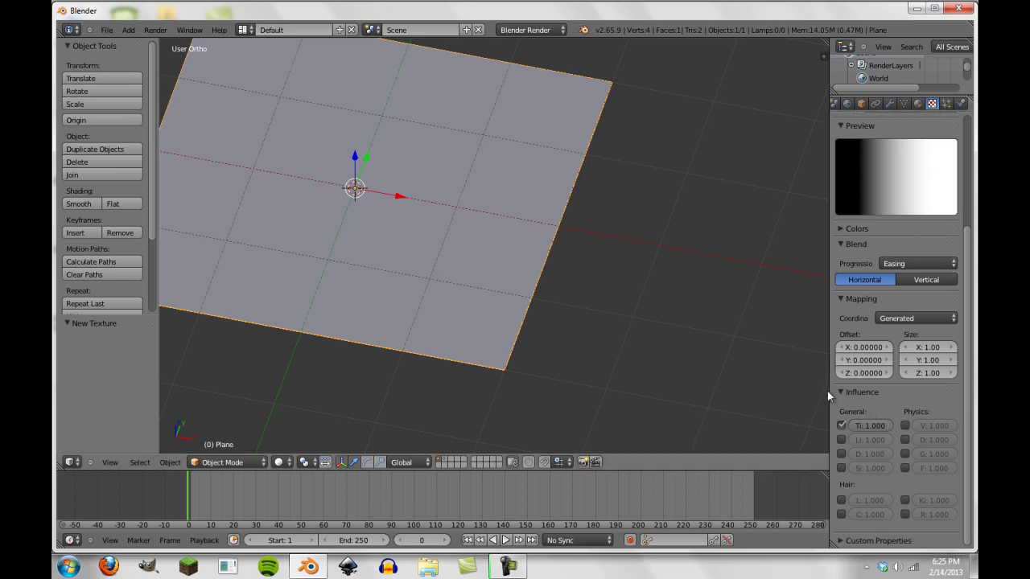
Widen the Properties editor so Progression and Coordinates labels show fully, and frame the plane.
{"action": "left_click_drag", "start_coordinate": [831, 396], "coordinate": [700, 422]}
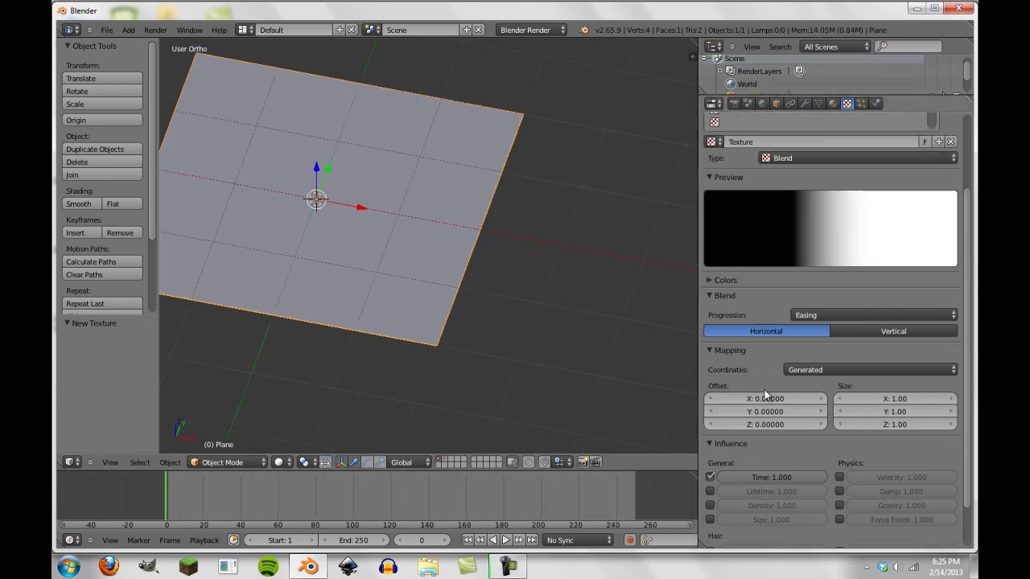
{"action": "scroll", "coordinate": [765, 389], "scroll_direction": "down", "scroll_amount": 2}
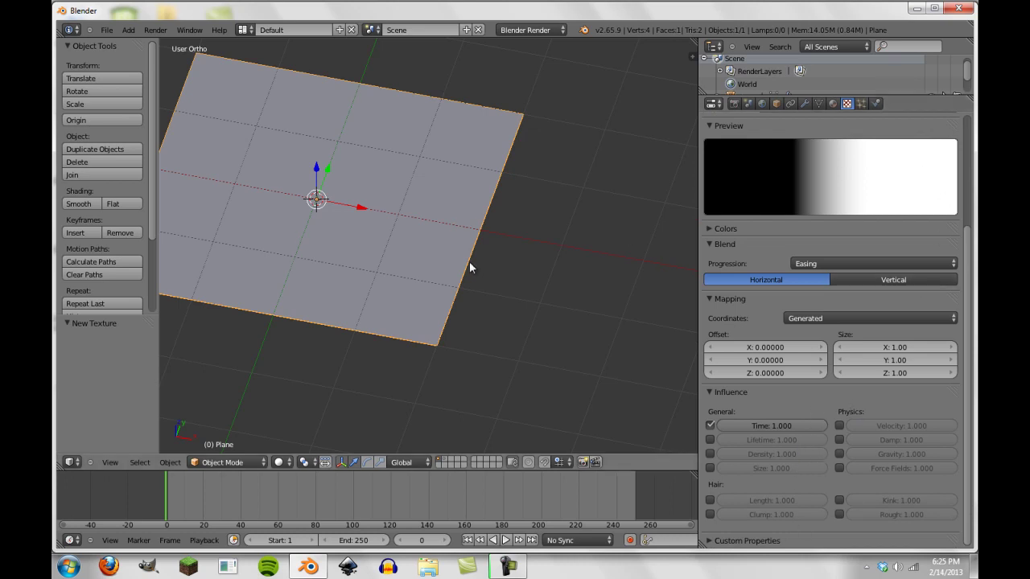
{"action": "scroll", "coordinate": [478, 325], "scroll_direction": "down", "scroll_amount": 3}
{"action": "scroll", "coordinate": [477, 322], "scroll_direction": "up", "scroll_amount": 4}
{"action": "key", "text": "Home"}
{"action": "scroll", "coordinate": [790, 367], "scroll_direction": "up", "scroll_amount": 4}
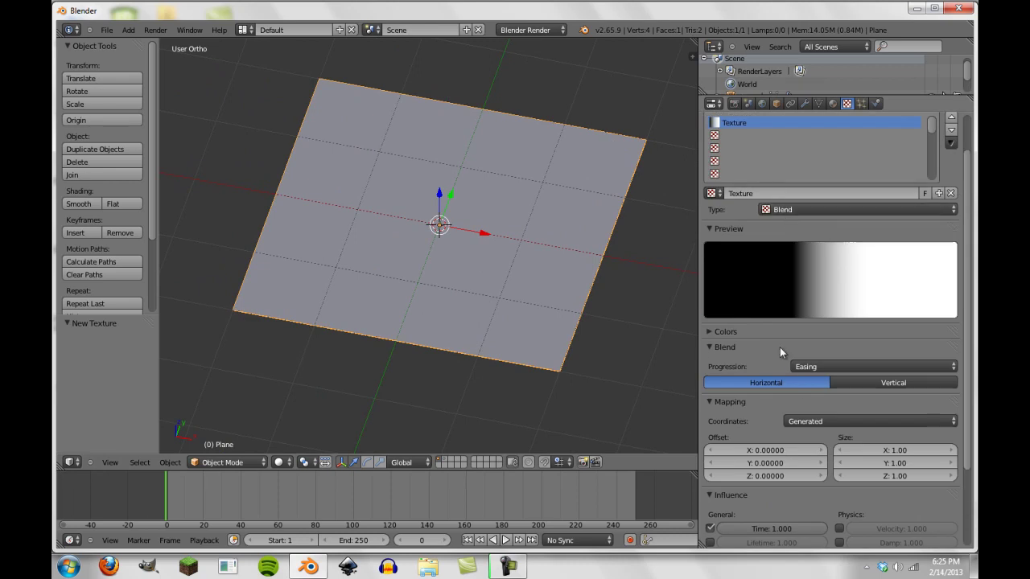
{"action": "scroll", "coordinate": [777, 387], "scroll_direction": "down", "scroll_amount": 2}
{"action": "scroll", "coordinate": [768, 516], "scroll_direction": "down", "scroll_amount": 2}
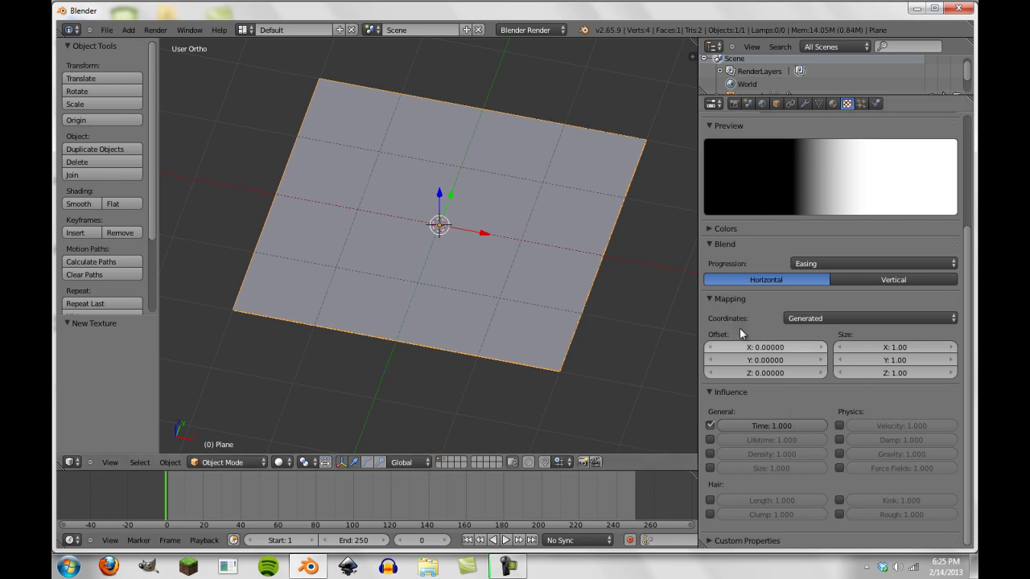
Play the particle animation with the texture's Time influence disabled.
{"action": "left_click", "coordinate": [710, 425]}
{"action": "key", "text": "alt+a"}
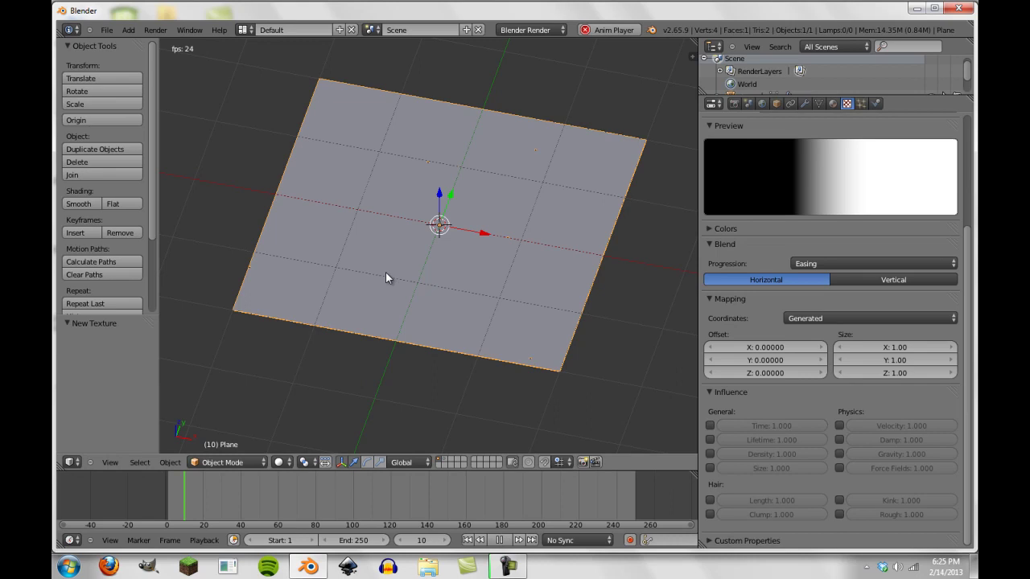
{"action": "middle_click_drag", "start_coordinate": [409, 269], "coordinate": [378, 210]}
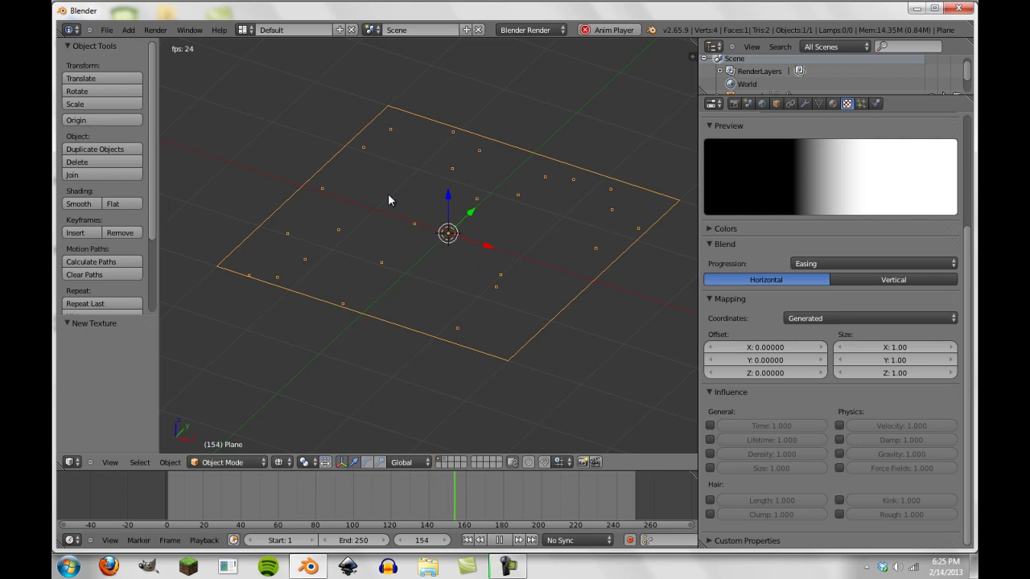
{"action": "key", "text": "z"}
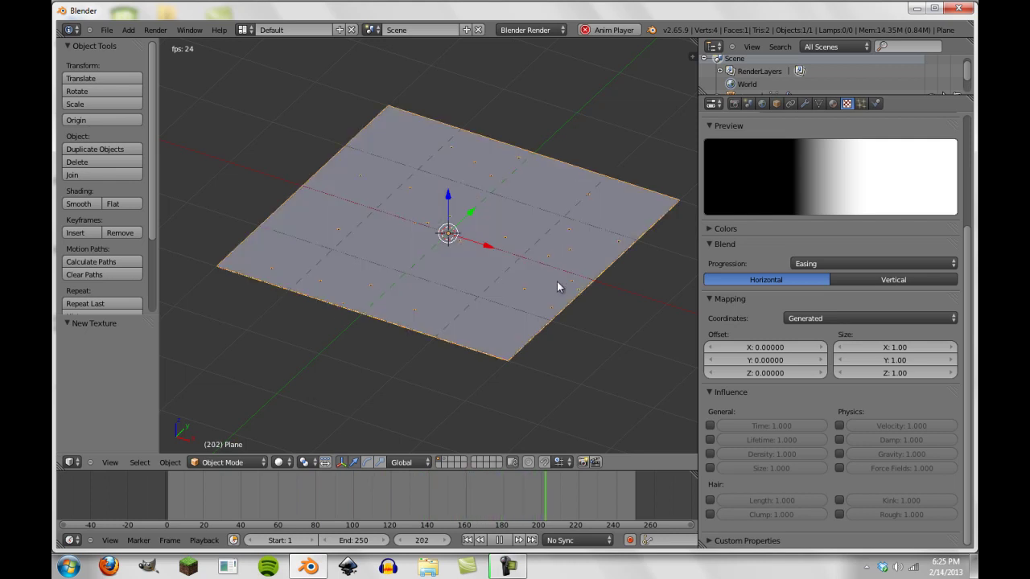
{"action": "key", "text": "Escape"}
{"action": "middle_click_drag", "start_coordinate": [353, 267], "coordinate": [483, 314]}
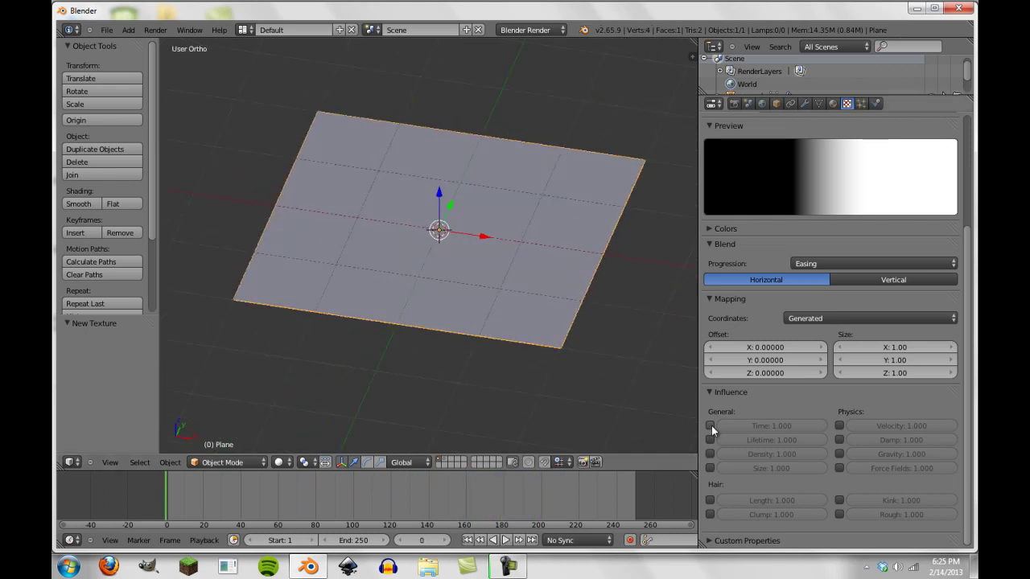
Re-enable Time influence and replay, viewing it in wireframe and solid.
{"action": "left_click", "coordinate": [711, 426]}
{"action": "key", "text": "alt+a"}
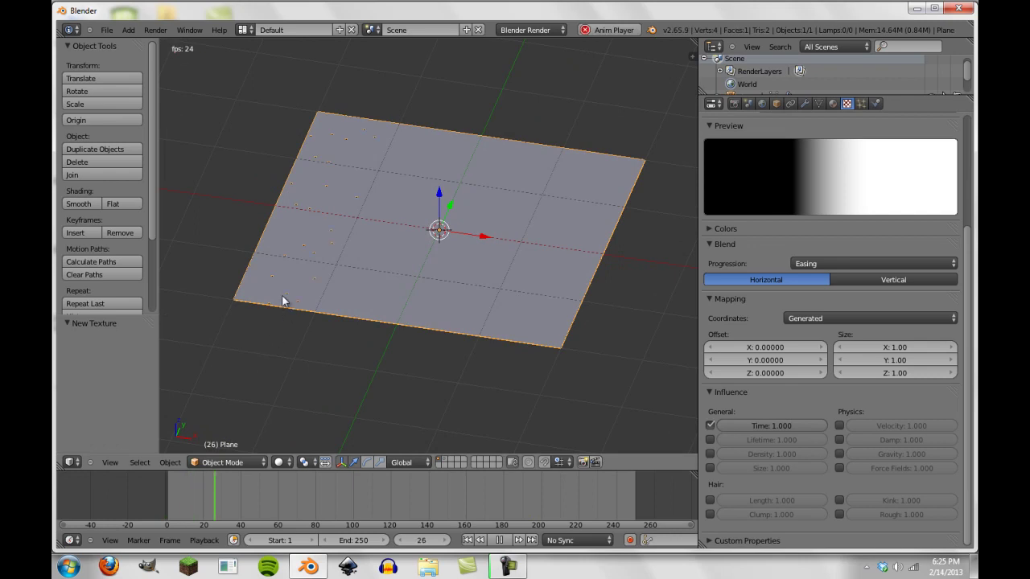
{"action": "key", "text": "z"}
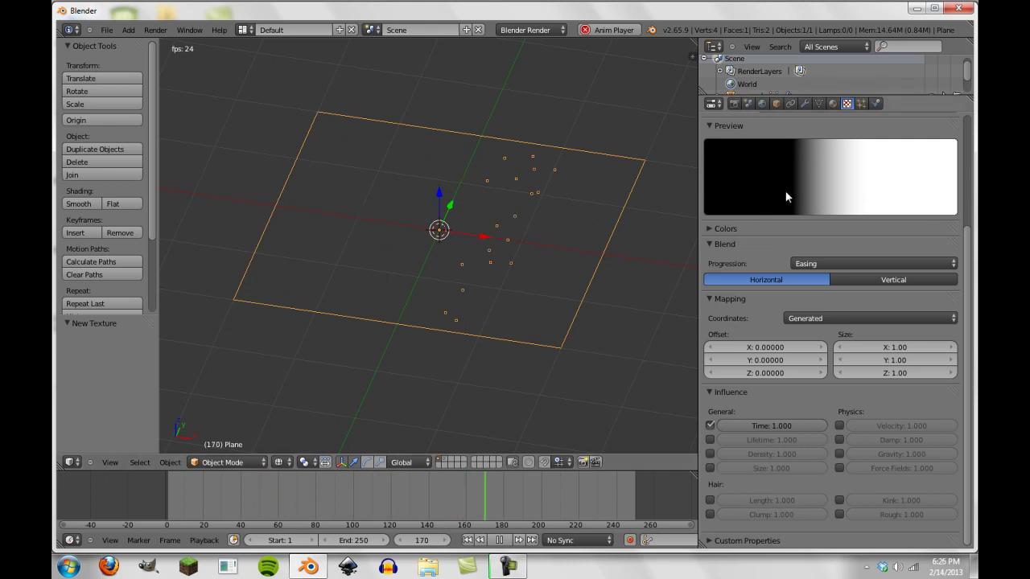
{"action": "key", "text": "z"}
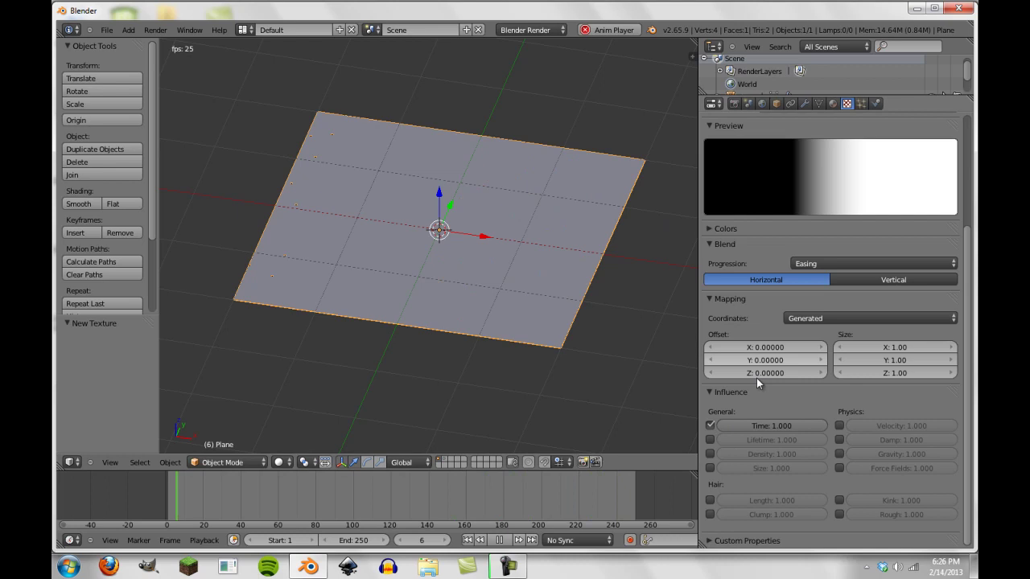
Swap the texture Influence from Time to Lifetime and watch playback in wireframe.
{"action": "left_click", "coordinate": [710, 426]}
{"action": "left_click", "coordinate": [710, 440]}
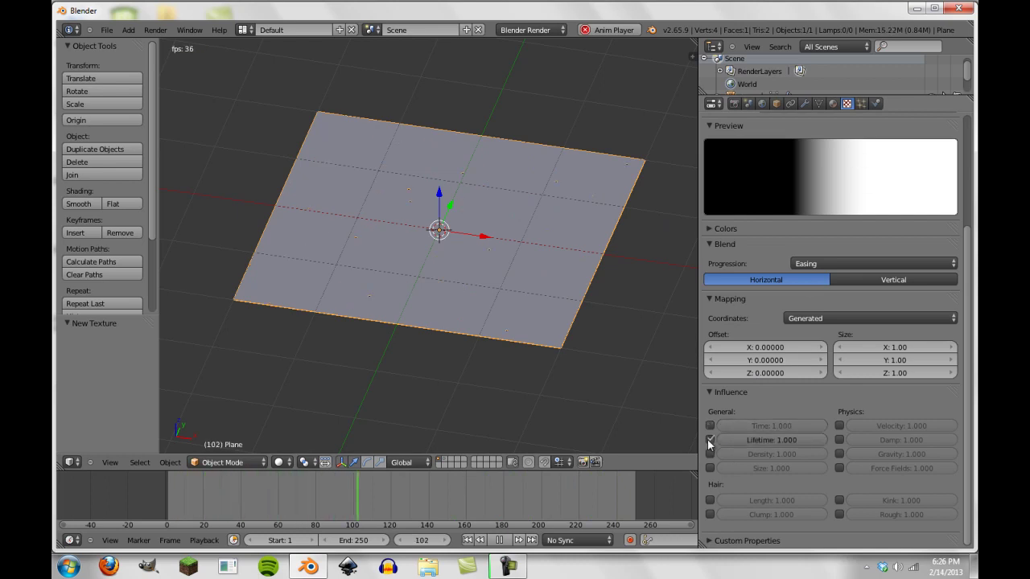
{"action": "key", "text": "z"}
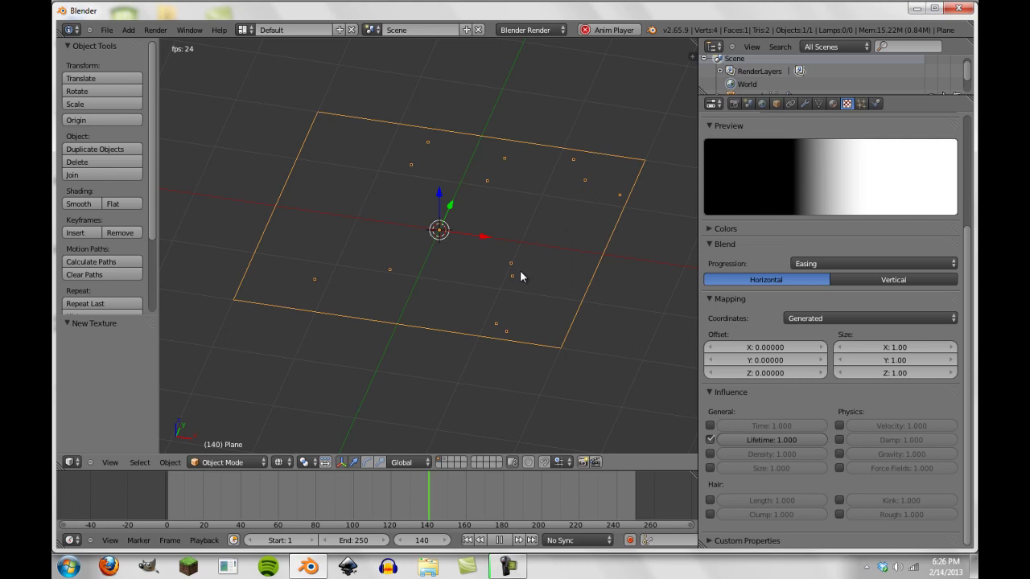
{"action": "key", "text": "z"}
{"action": "key", "text": "Escape"}
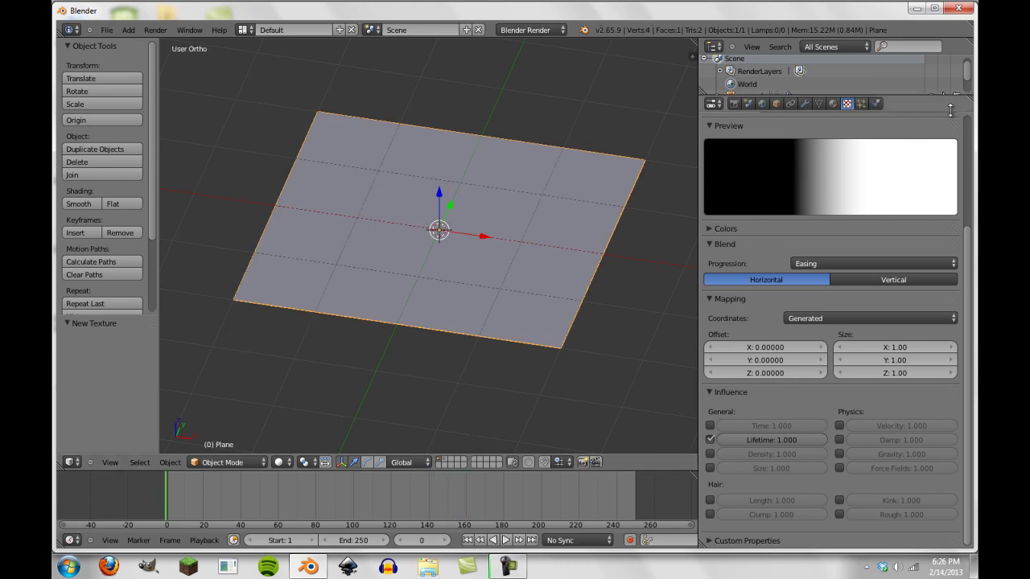
Render the particles as Object duplicates using Suzanne.
{"action": "left_click", "coordinate": [861, 104]}
{"action": "scroll", "coordinate": [881, 309], "scroll_direction": "down", "scroll_amount": 6}
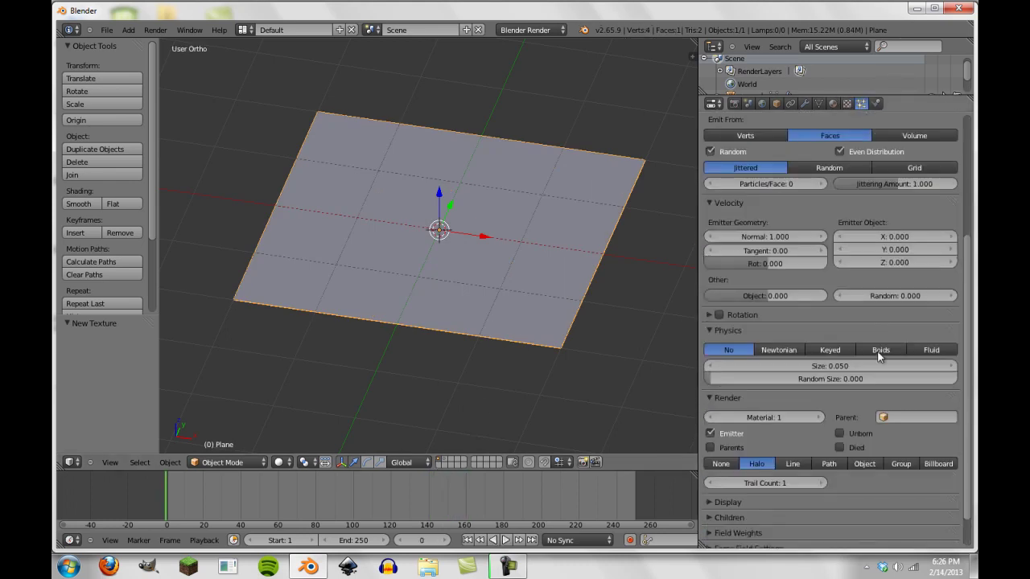
{"action": "left_click", "coordinate": [862, 425]}
{"action": "left_click", "coordinate": [860, 436]}
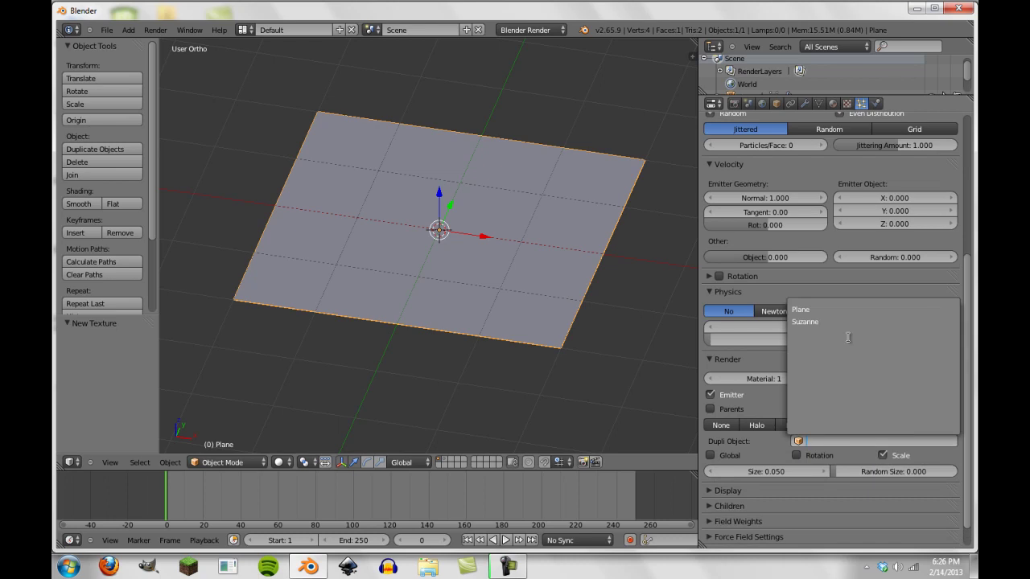
{"action": "left_click", "coordinate": [845, 326]}
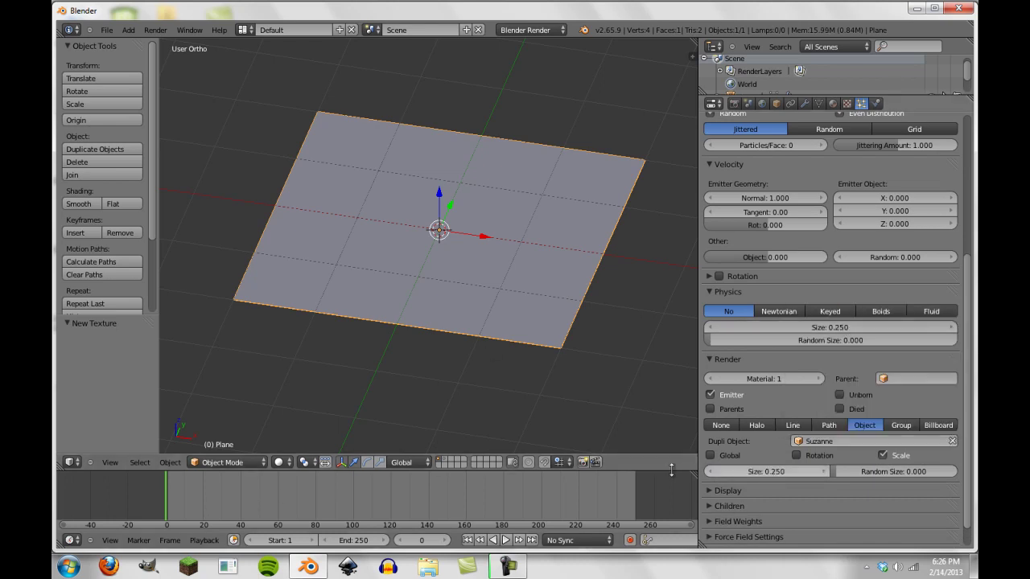
Play the Suzanne particles, test Rotation and random size, then return to the texture settings.
{"action": "key", "text": "alt+a"}
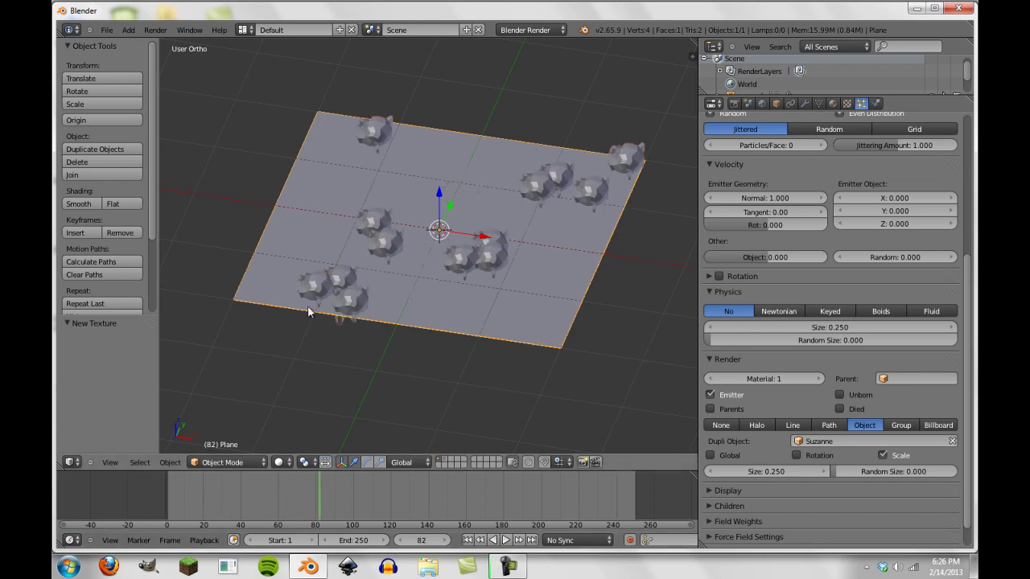
{"action": "middle_click_drag", "start_coordinate": [308, 313], "coordinate": [450, 302]}
{"action": "left_click", "coordinate": [825, 457]}
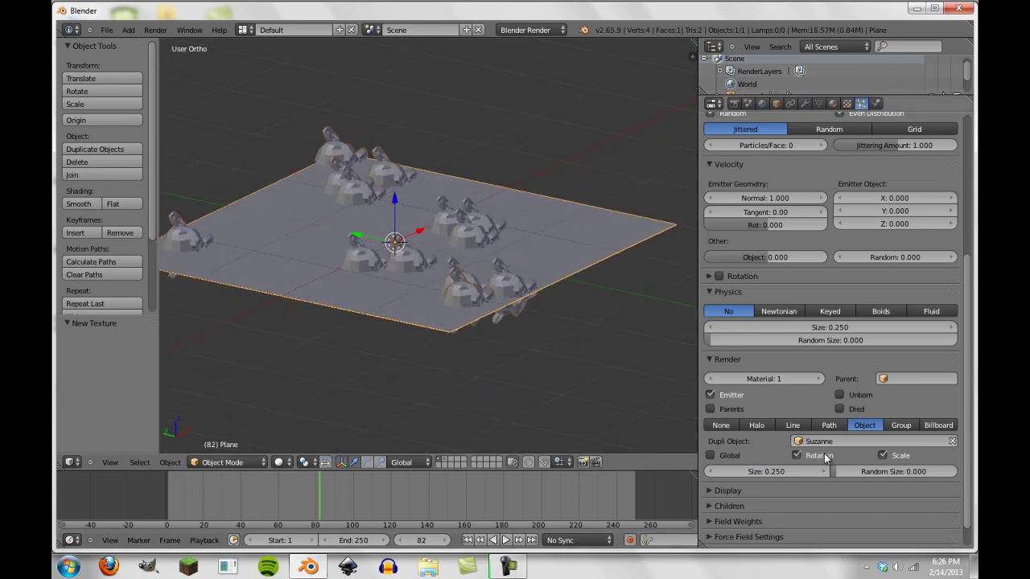
{"action": "left_click", "coordinate": [818, 455]}
{"action": "middle_click_drag", "start_coordinate": [644, 403], "coordinate": [563, 403]}
{"action": "mouse_move", "coordinate": [835, 475]}
{"action": "left_mouse_down"}
{"action": "mouse_move", "coordinate": [901, 472]}
{"action": "mouse_move", "coordinate": [837, 472]}
{"action": "left_mouse_up"}
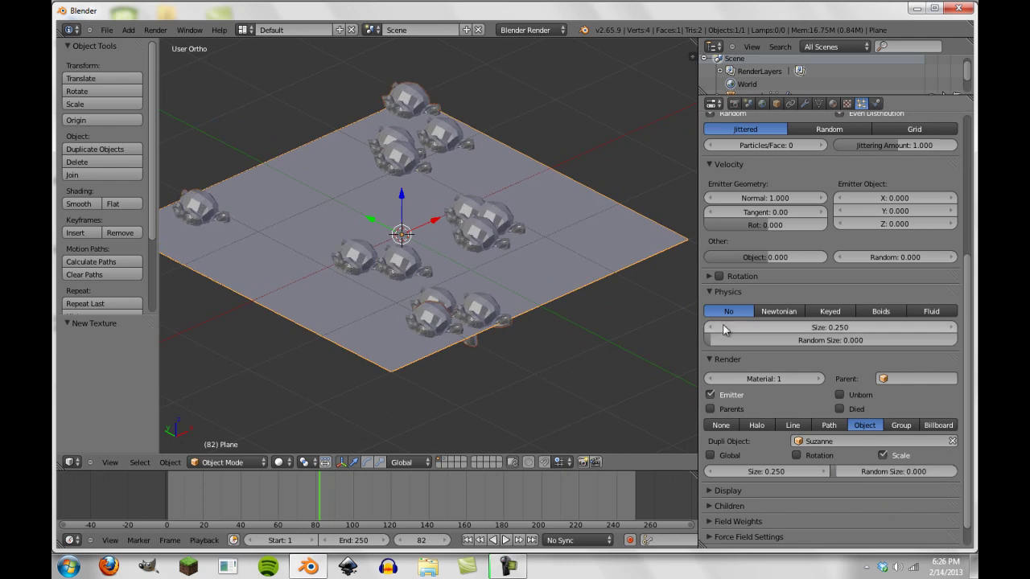
{"action": "left_click", "coordinate": [846, 103]}
{"action": "scroll", "coordinate": [360, 406], "scroll_direction": "down", "scroll_amount": 1}
Rewind to the first frame, play, and swap texture Influence from Lifetime back to Time.
{"action": "key", "text": "shift+Left"}
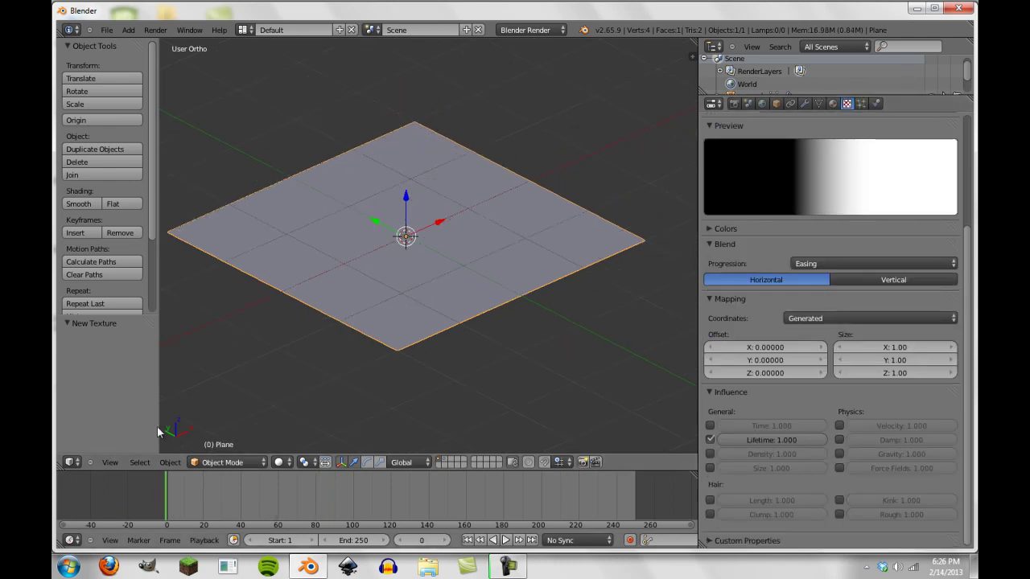
{"action": "key", "text": "alt+a"}
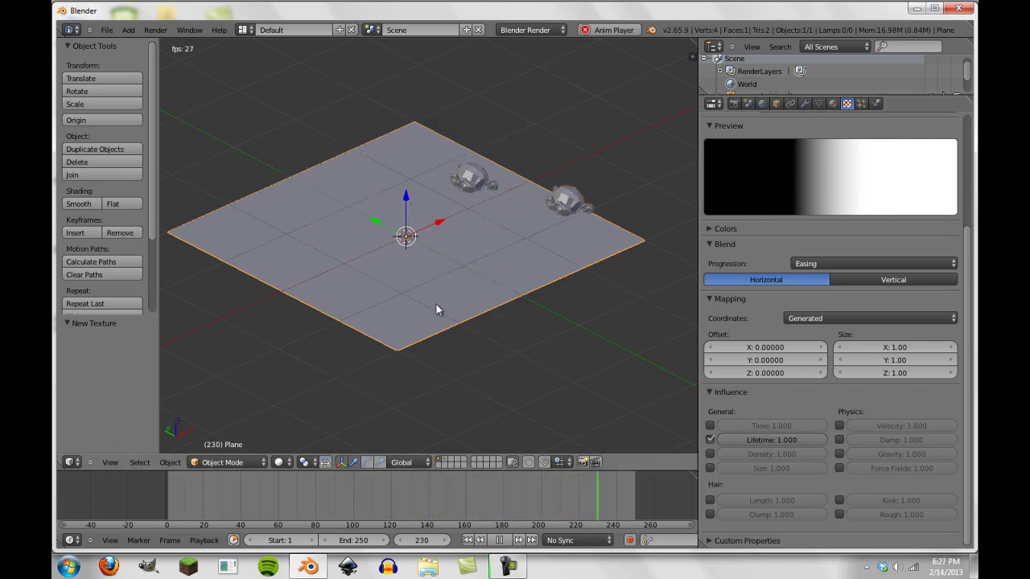
{"action": "left_click", "coordinate": [710, 439]}
{"action": "left_click", "coordinate": [710, 426]}
{"action": "middle_click_drag", "start_coordinate": [627, 402], "coordinate": [300, 285]}
{"action": "middle_click_drag", "start_coordinate": [281, 218], "coordinate": [324, 222]}
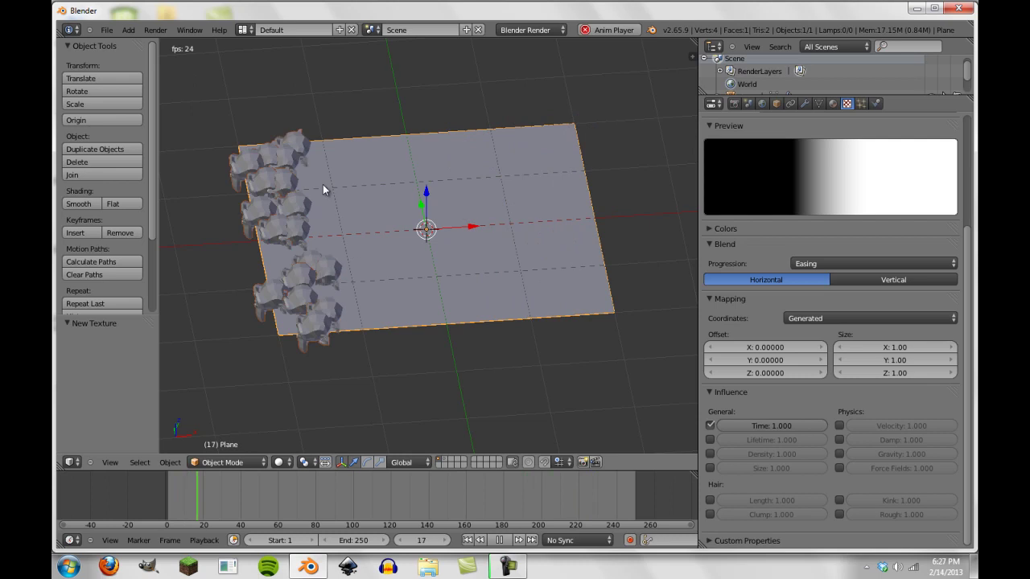
Replace the Time influence with Density and orbit to watch the sparser Suzanne particles.
{"action": "left_click", "coordinate": [711, 424]}
{"action": "left_click", "coordinate": [711, 453]}
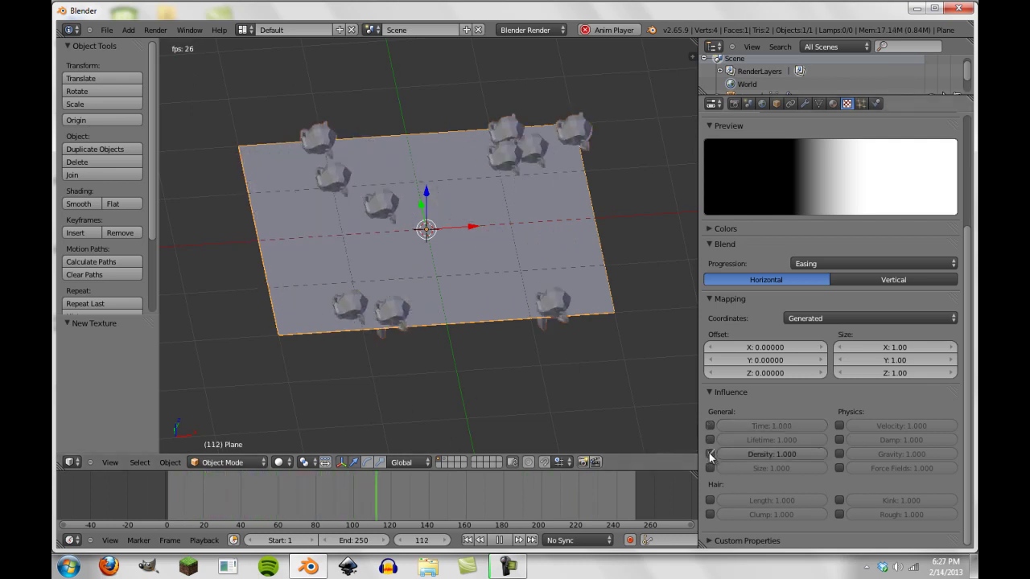
{"action": "middle_click_drag", "start_coordinate": [455, 232], "coordinate": [523, 281]}
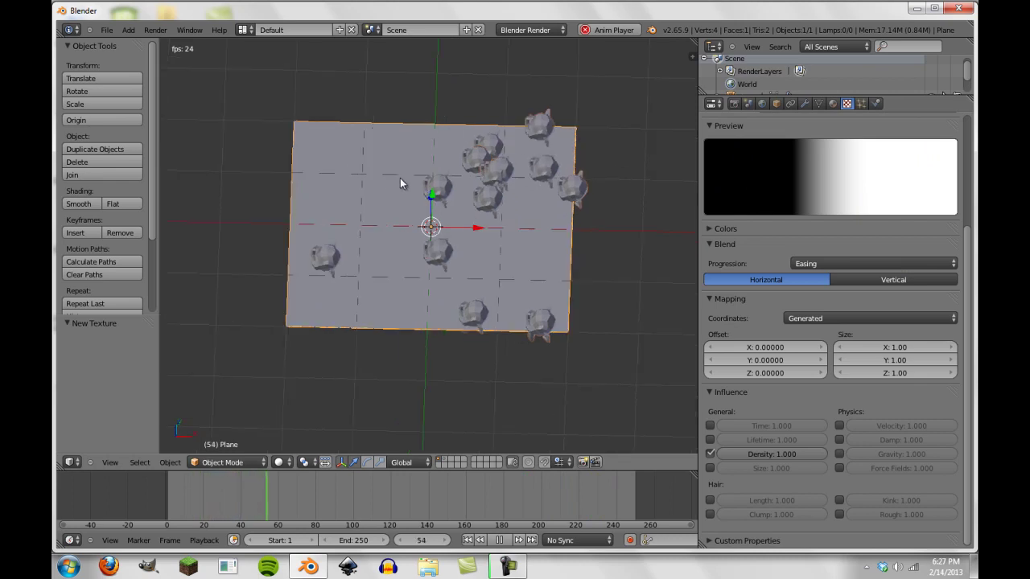
{"action": "middle_click_drag", "start_coordinate": [405, 185], "coordinate": [351, 234]}
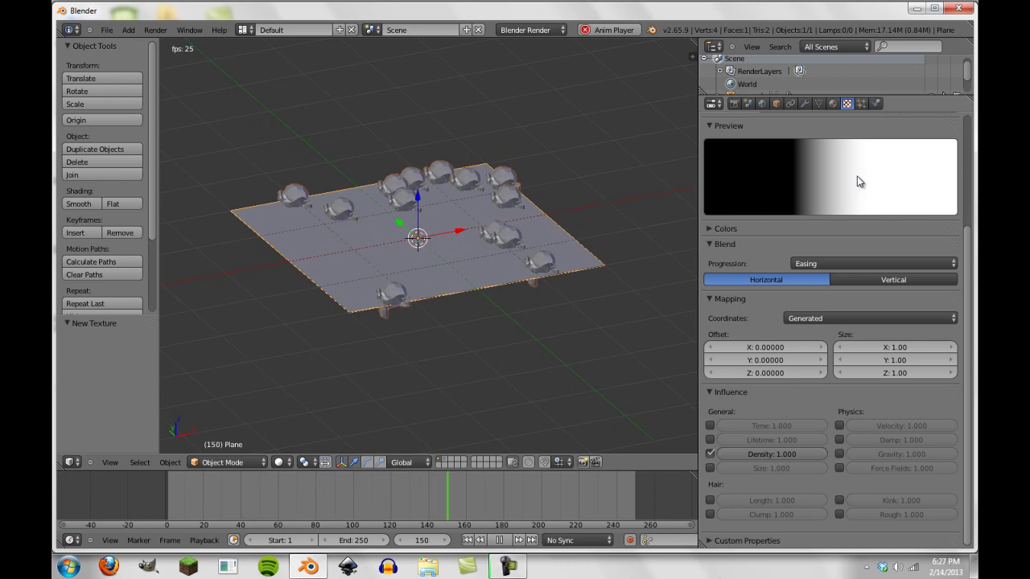
Switch the Blend texture's influence from particle Density to particle Size.
{"action": "left_click", "coordinate": [710, 454]}
{"action": "left_click", "coordinate": [710, 467]}
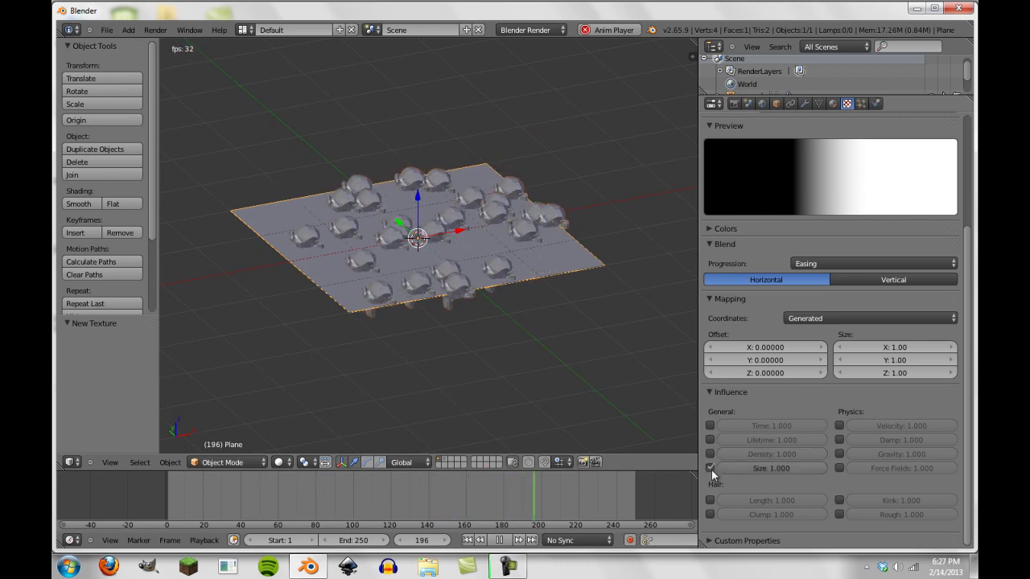
{"action": "scroll", "coordinate": [543, 409], "scroll_direction": "up", "scroll_amount": 5}
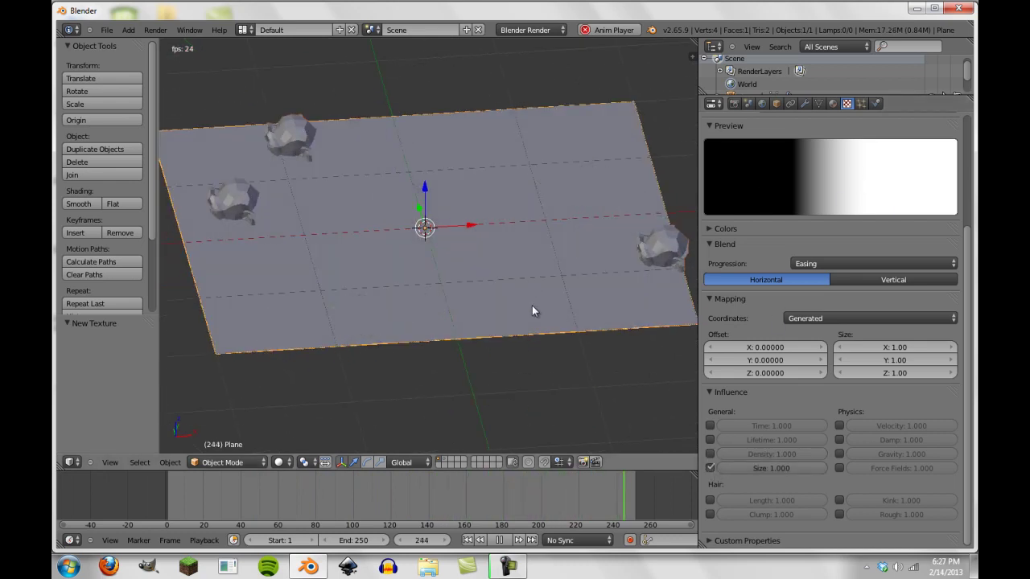
{"action": "middle_click_drag", "start_coordinate": [416, 292], "coordinate": [669, 326]}
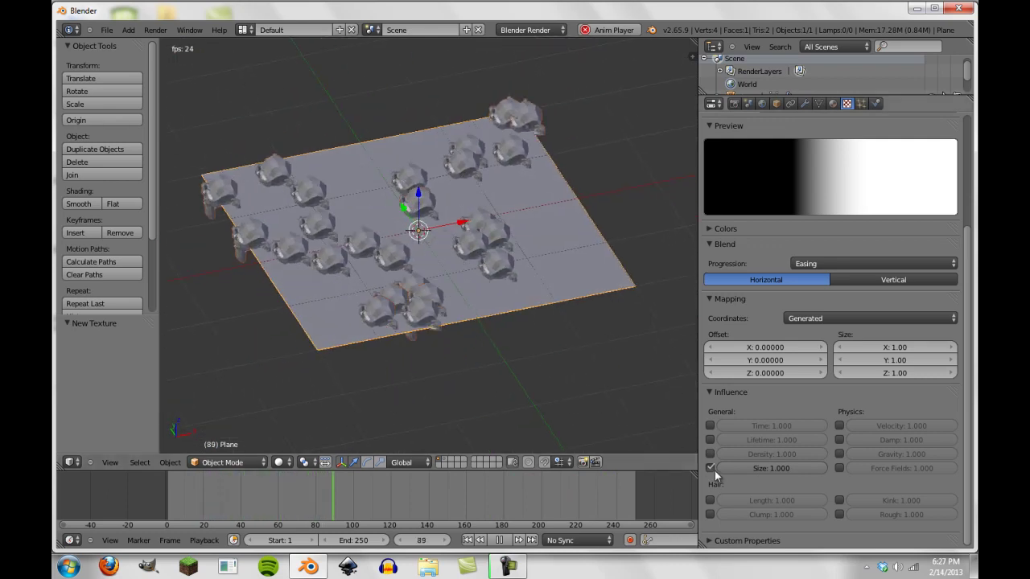
Set the particles' Random Size to 0, then return to the Blend texture settings.
{"action": "left_click", "coordinate": [870, 102]}
{"action": "left_click", "coordinate": [863, 103]}
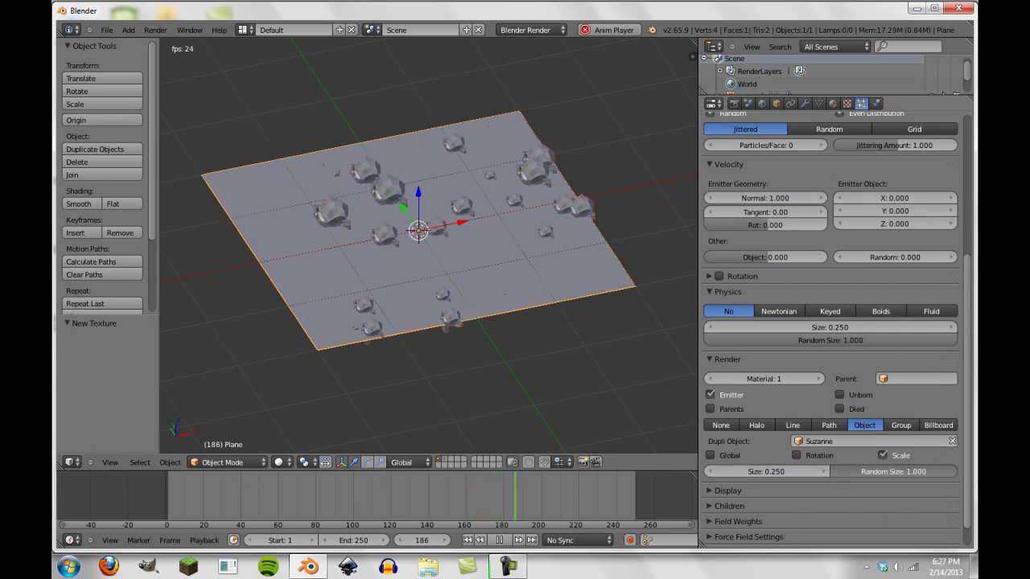
{"action": "left_click_drag", "start_coordinate": [830, 340], "coordinate": [710, 341]}
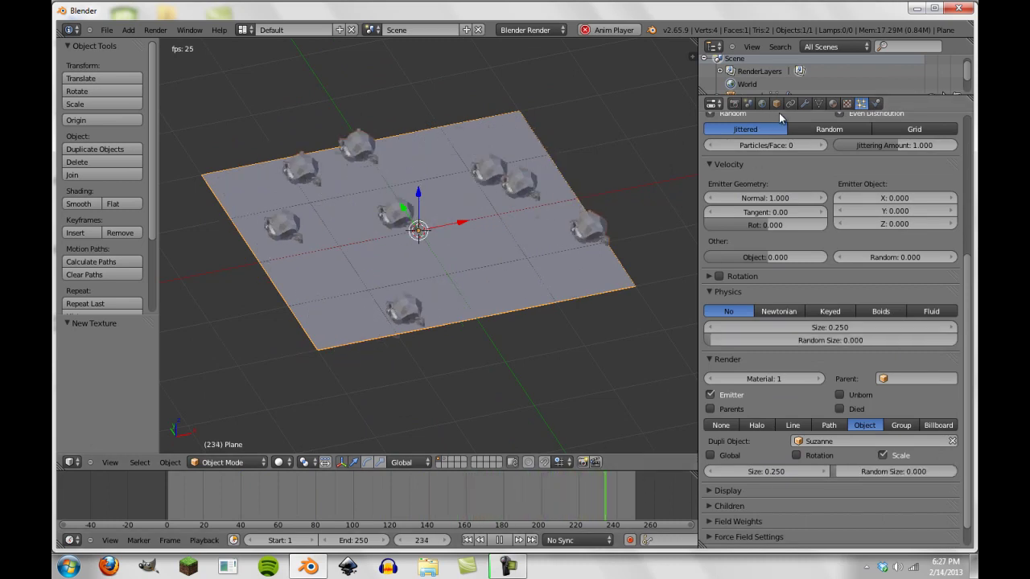
{"action": "left_click", "coordinate": [870, 103]}
{"action": "left_click", "coordinate": [861, 103]}
{"action": "left_click", "coordinate": [846, 103]}
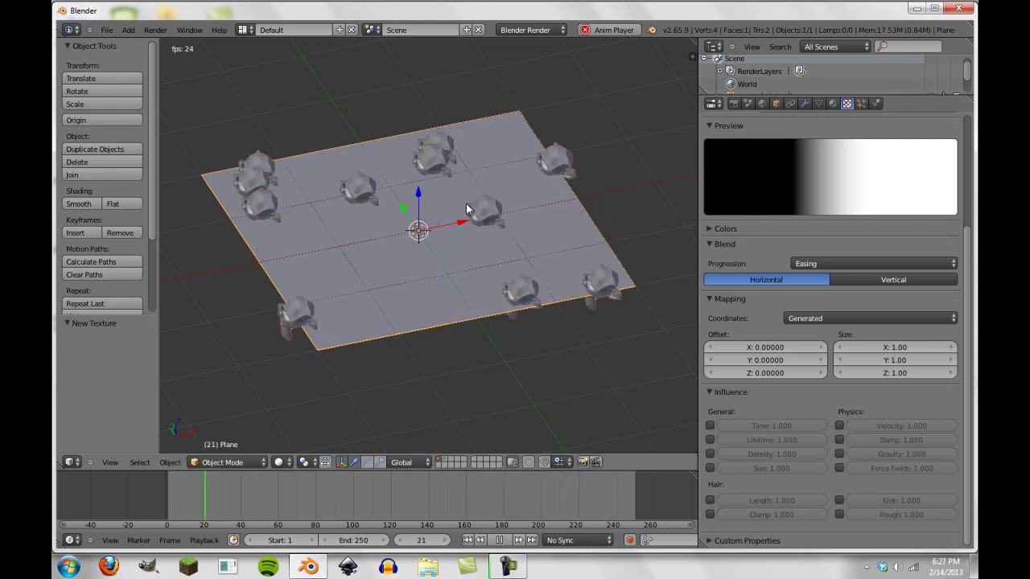
{"action": "middle_click_drag", "start_coordinate": [554, 269], "coordinate": [535, 263]}
Change the particle texture type from Blend to Wood.
{"action": "scroll", "coordinate": [535, 263], "scroll_direction": "down", "scroll_amount": 4}
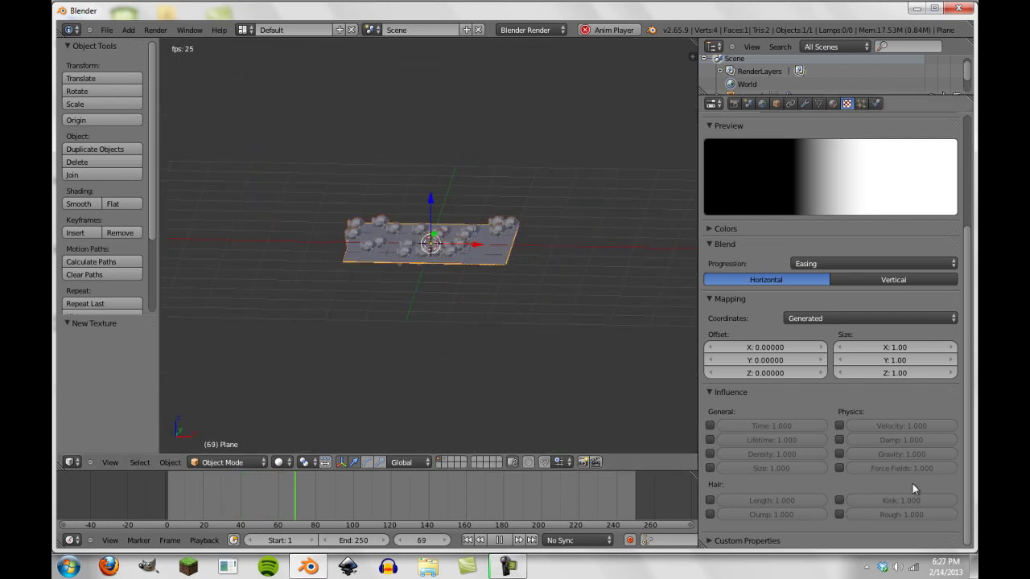
{"action": "scroll", "coordinate": [791, 268], "scroll_direction": "up", "scroll_amount": 2}
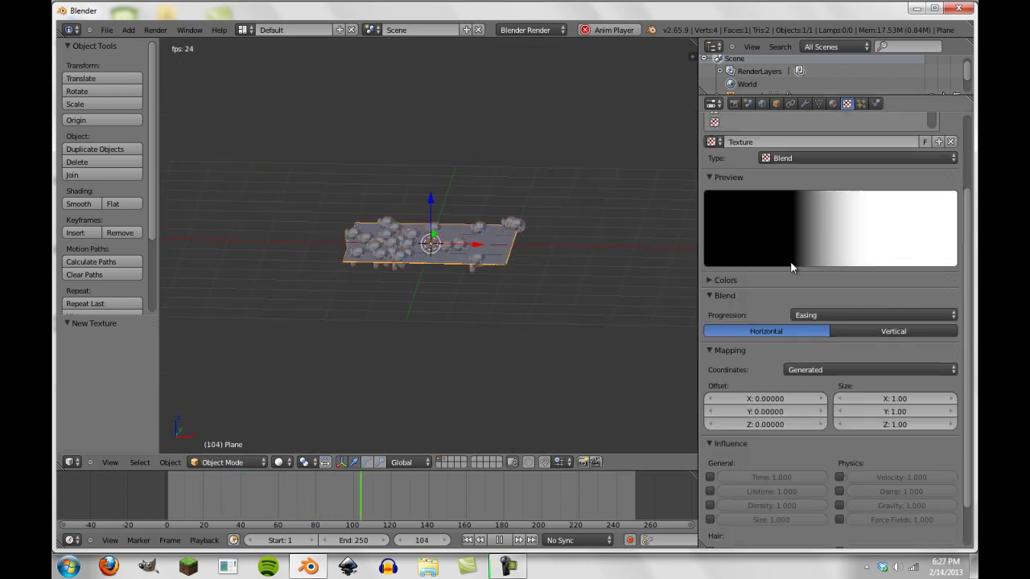
{"action": "left_click", "coordinate": [812, 157]}
{"action": "left_click", "coordinate": [792, 383]}
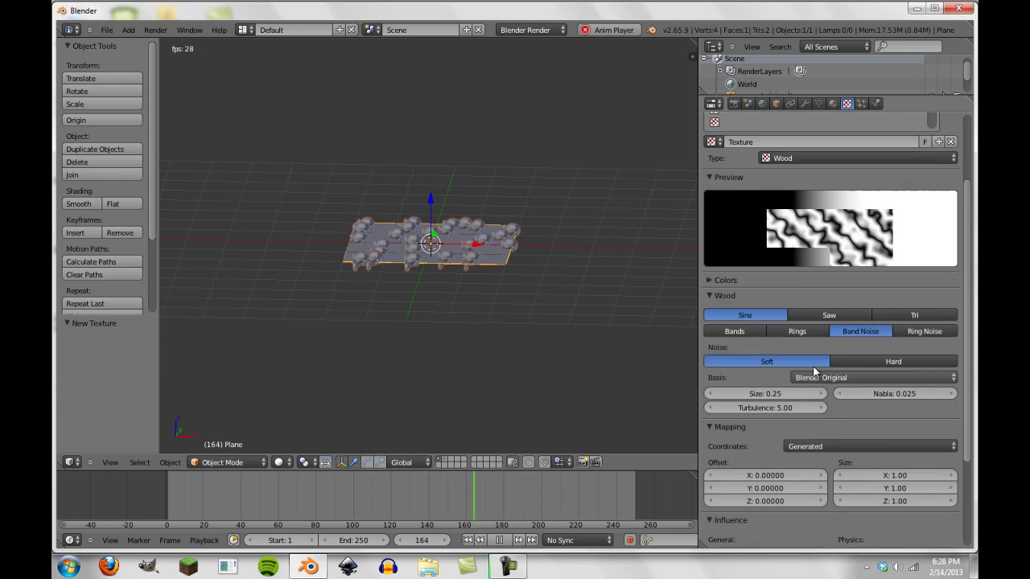
Switch the viewport to a straight top-down orthographic view of the plane (Numpad 7).
{"action": "scroll", "coordinate": [813, 365], "scroll_direction": "up", "scroll_amount": 3}
{"action": "middle_click_drag", "start_coordinate": [542, 290], "coordinate": [429, 294]}
{"action": "scroll", "coordinate": [429, 294], "scroll_direction": "up", "scroll_amount": 4}
{"action": "scroll", "coordinate": [803, 427], "scroll_direction": "down", "scroll_amount": 6}
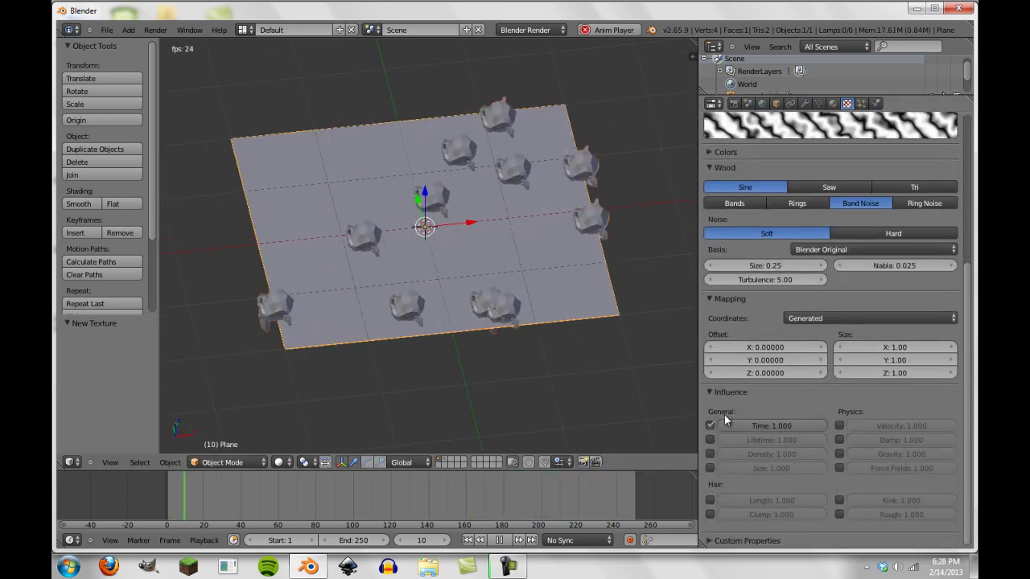
{"action": "middle_click_drag", "start_coordinate": [331, 295], "coordinate": [391, 274]}
{"action": "scroll", "coordinate": [392, 274], "scroll_direction": "down", "scroll_amount": 4}
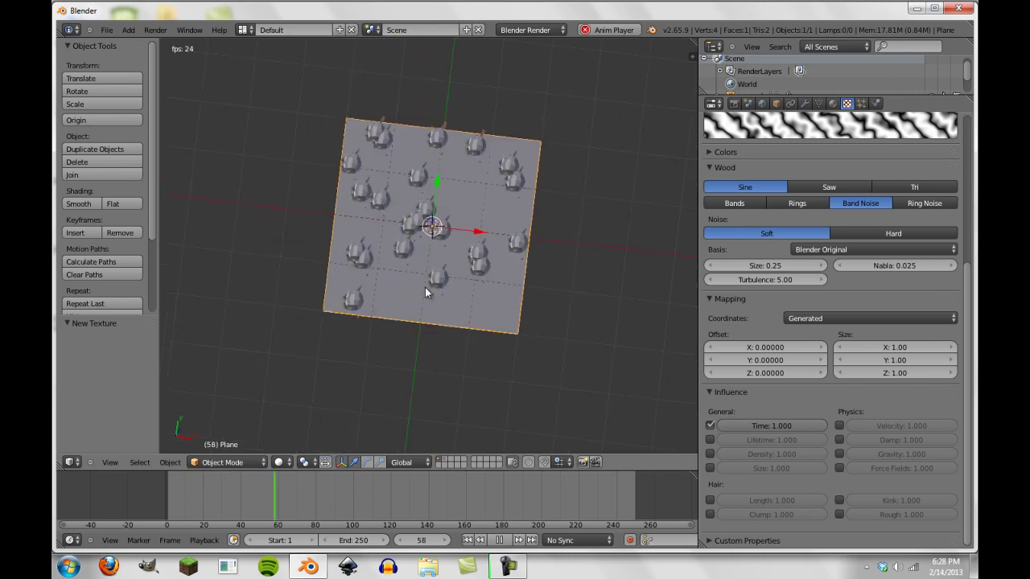
{"action": "key", "text": "KP_7"}
{"action": "key", "text": "KP_5"}
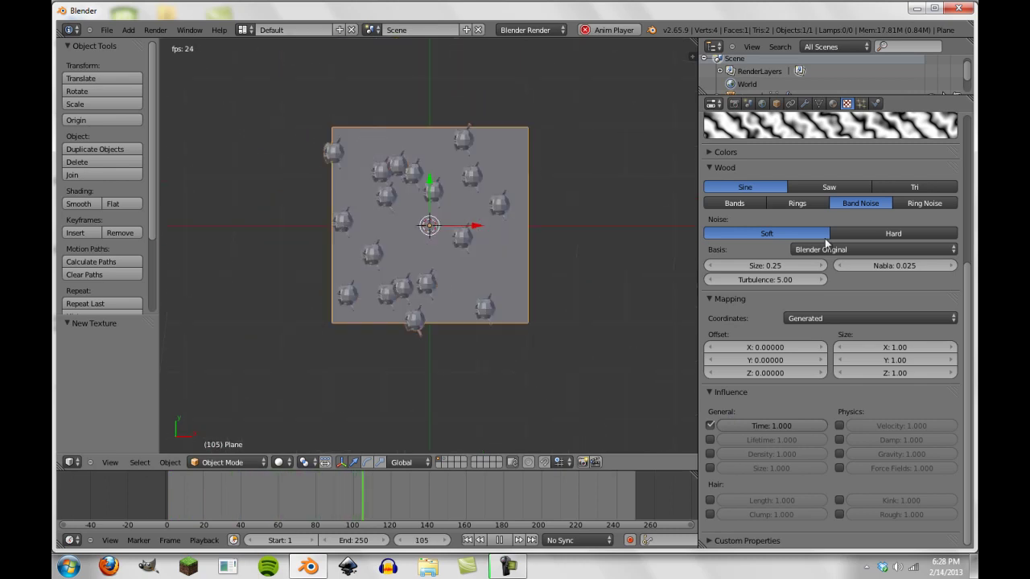
{"action": "scroll", "coordinate": [905, 280], "scroll_direction": "up", "scroll_amount": 4}
Give the Wood texture a Saw waveform with the Rings pattern.
{"action": "left_click", "coordinate": [821, 314]}
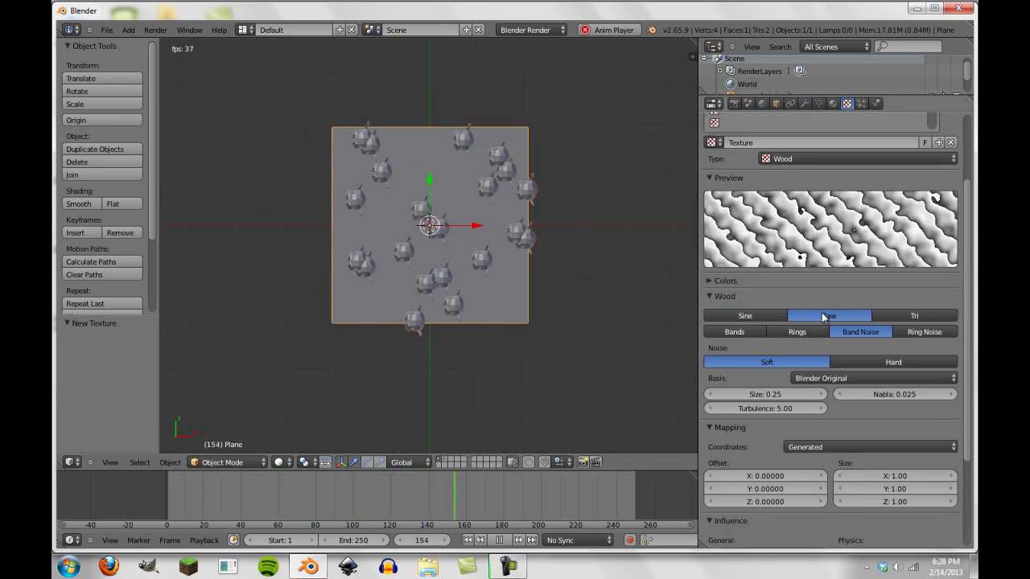
{"action": "left_click", "coordinate": [798, 330]}
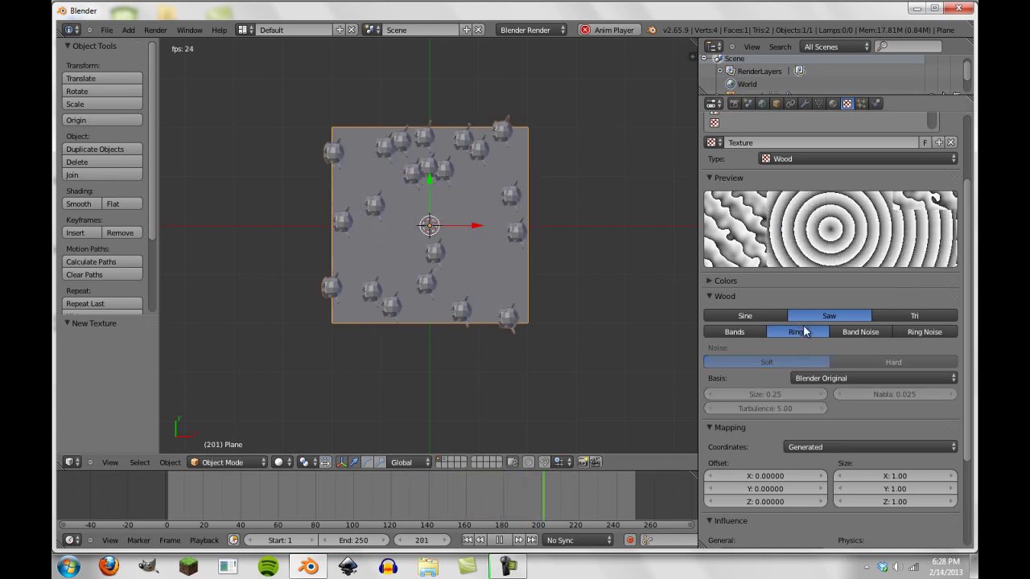
{"action": "scroll", "coordinate": [481, 264], "scroll_direction": "up", "scroll_amount": 3}
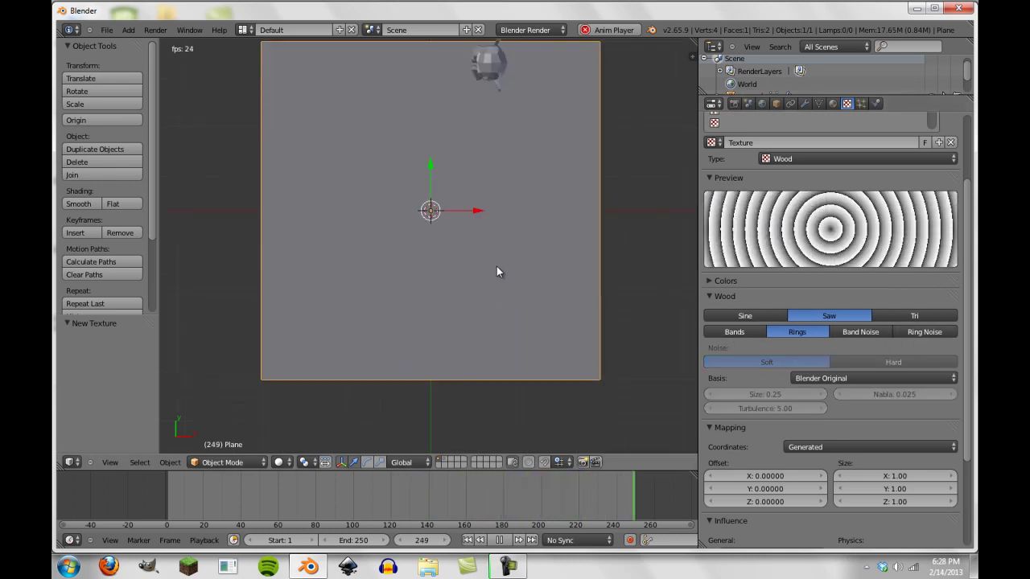
{"action": "scroll", "coordinate": [414, 251], "scroll_direction": "down", "scroll_amount": 2}
{"action": "scroll", "coordinate": [414, 251], "scroll_direction": "down", "scroll_amount": 2}
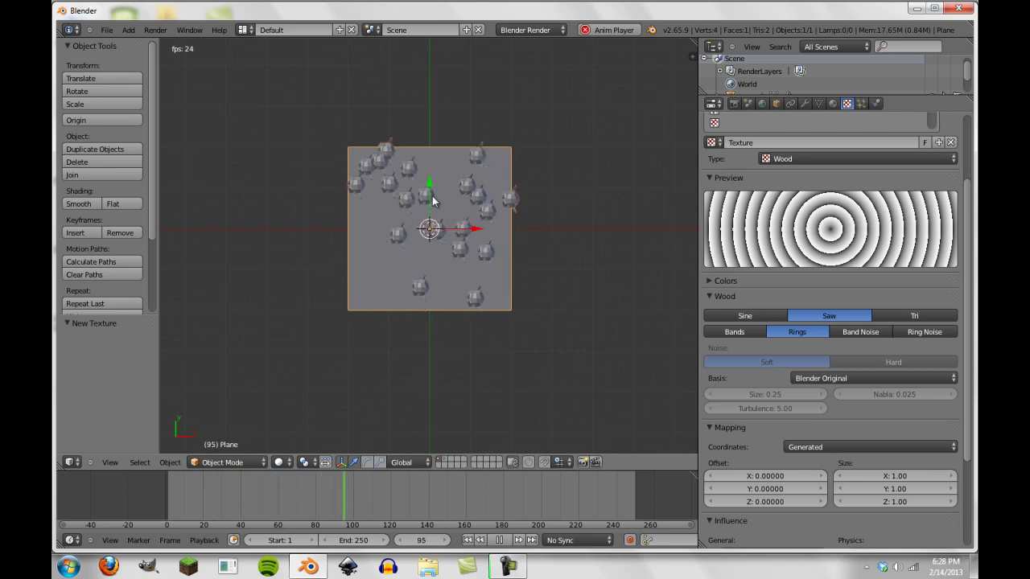
Set the emission End frame to 100 and raise the particle Number to 1172.
{"action": "left_click", "coordinate": [861, 103]}
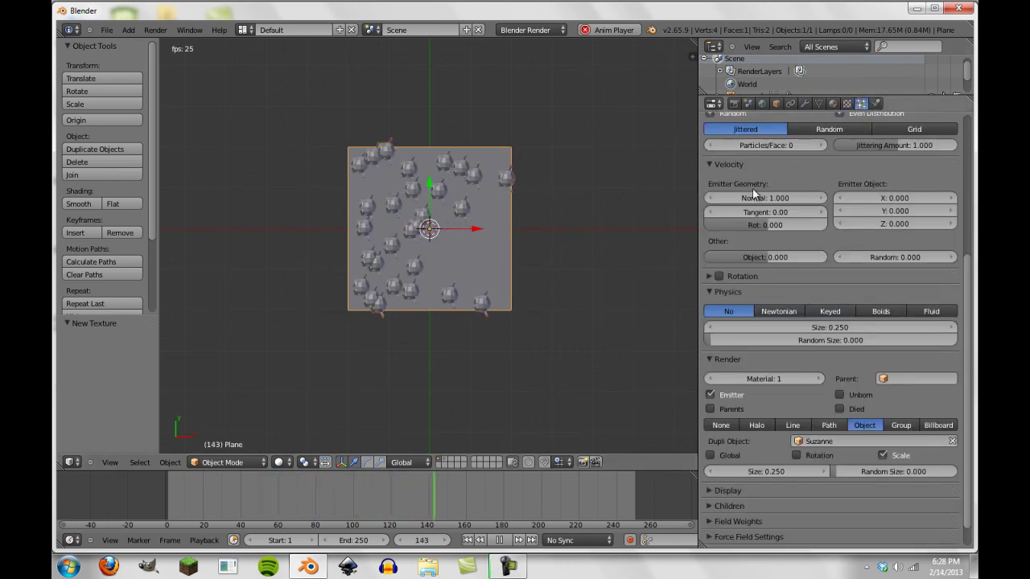
{"action": "scroll", "coordinate": [765, 192], "scroll_direction": "up", "scroll_amount": 2}
{"action": "left_click", "coordinate": [769, 258]}
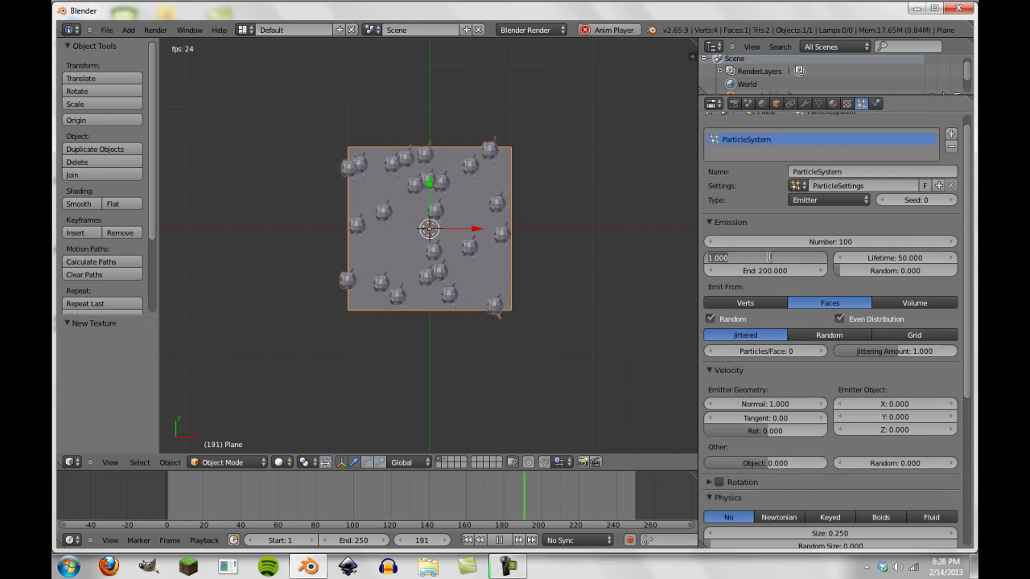
{"action": "key", "text": "Tab"}
{"action": "key", "text": "Return"}
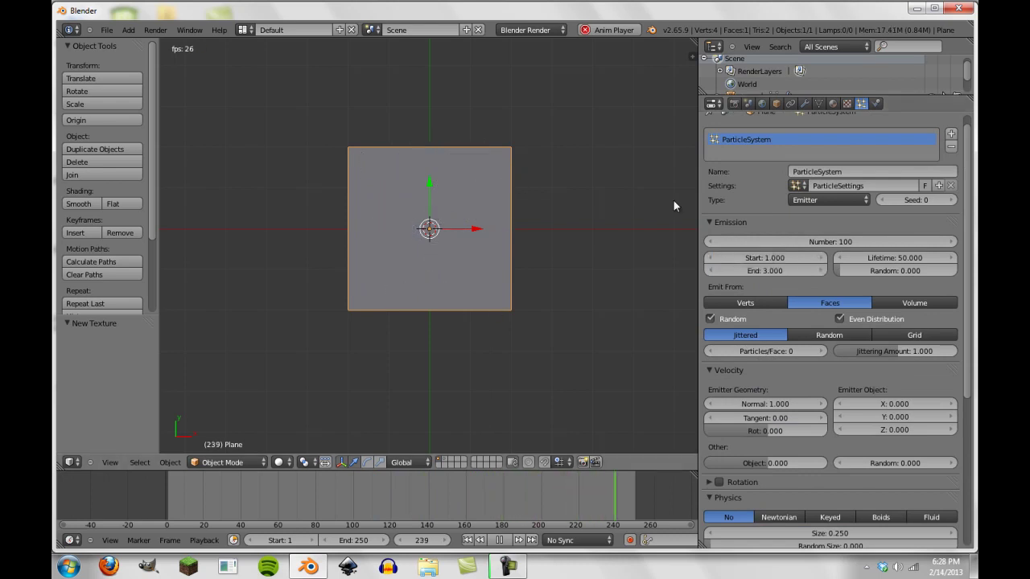
{"action": "scroll", "coordinate": [516, 292], "scroll_direction": "up", "scroll_amount": 2}
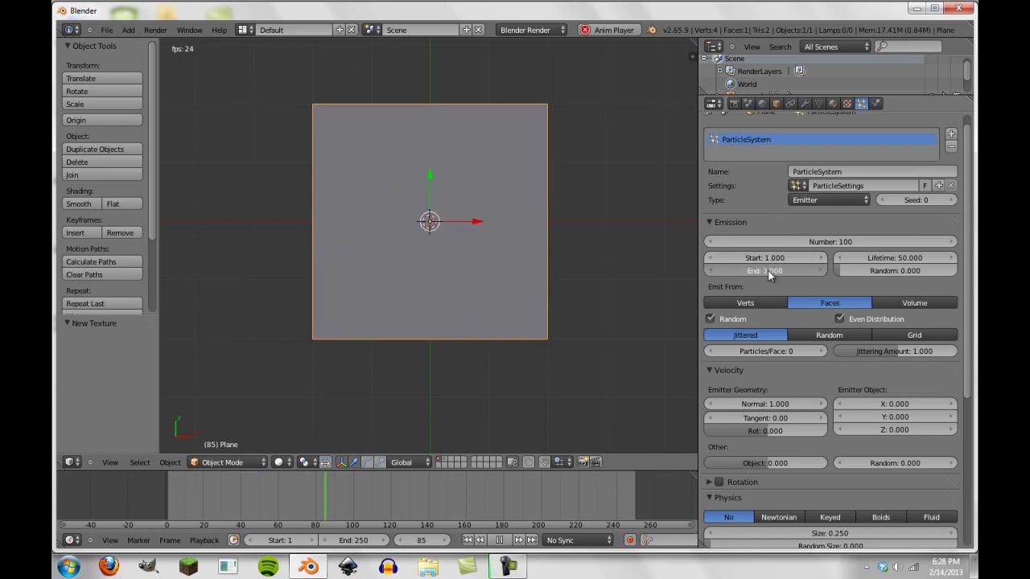
{"action": "key", "text": "Return"}
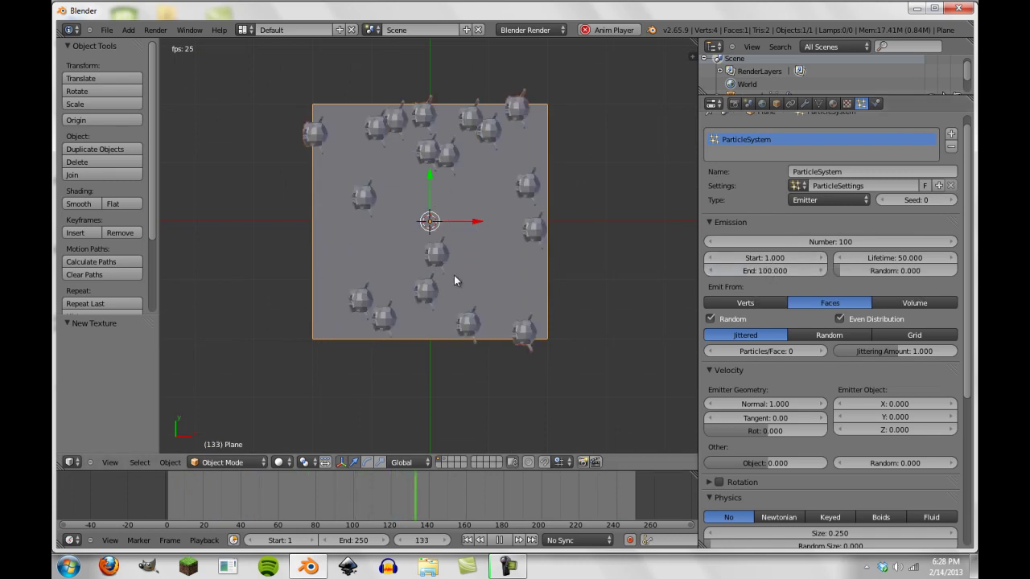
{"action": "left_click_drag", "start_coordinate": [837, 242], "coordinate": [917, 242]}
{"action": "left_click_drag", "start_coordinate": [479, 505], "coordinate": [76, 505]}
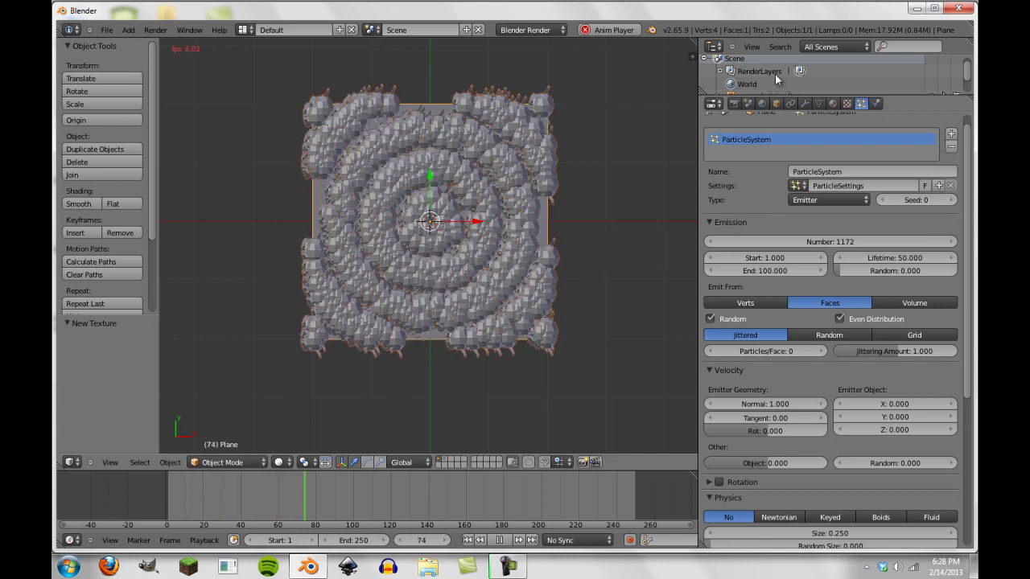
Try Band Noise and a Tri wave on the Wood texture, ending on Sine-wave Rings.
{"action": "left_click", "coordinate": [847, 103]}
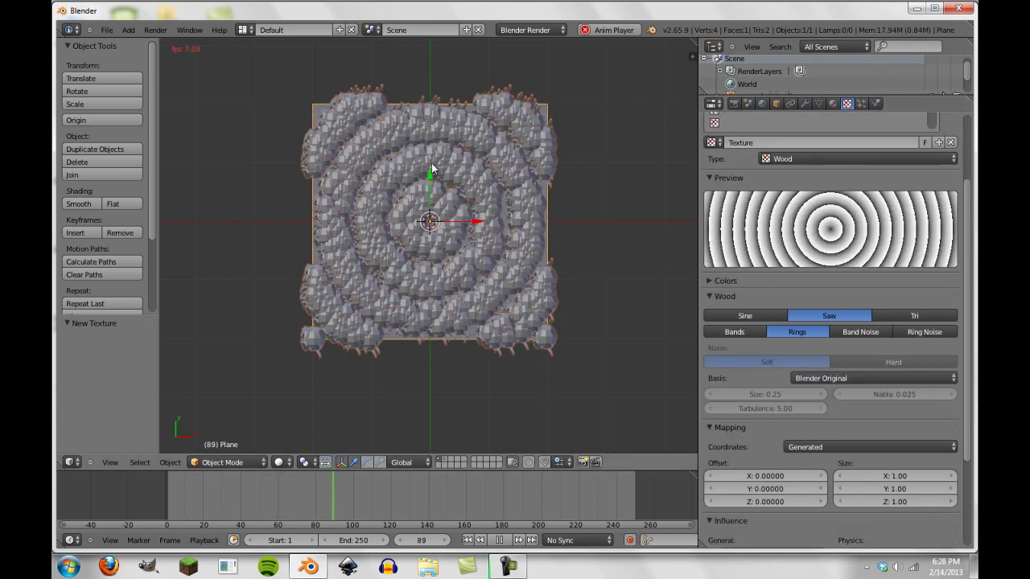
{"action": "left_click", "coordinate": [876, 330]}
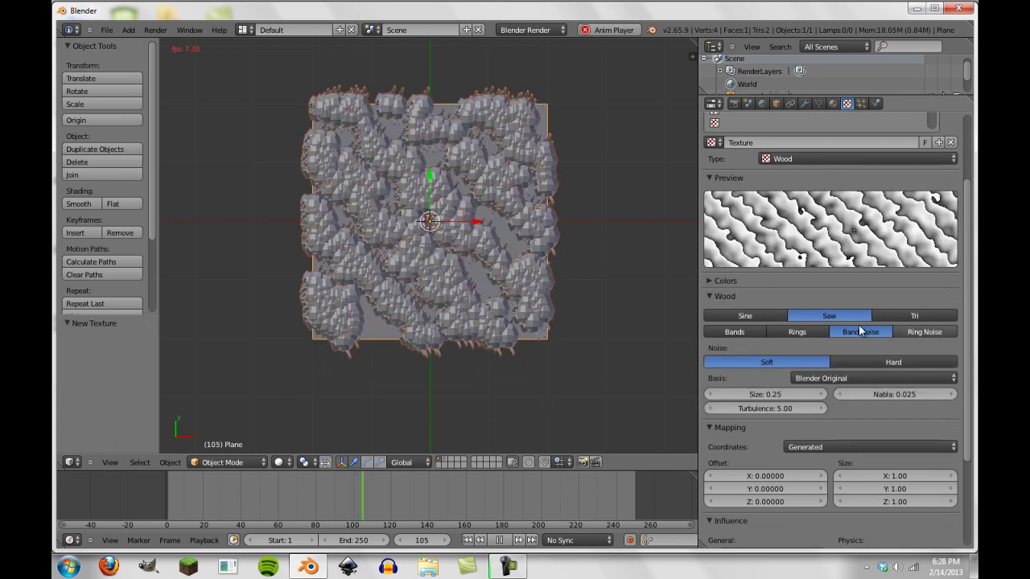
{"action": "left_click", "coordinate": [796, 332]}
{"action": "left_click", "coordinate": [915, 315]}
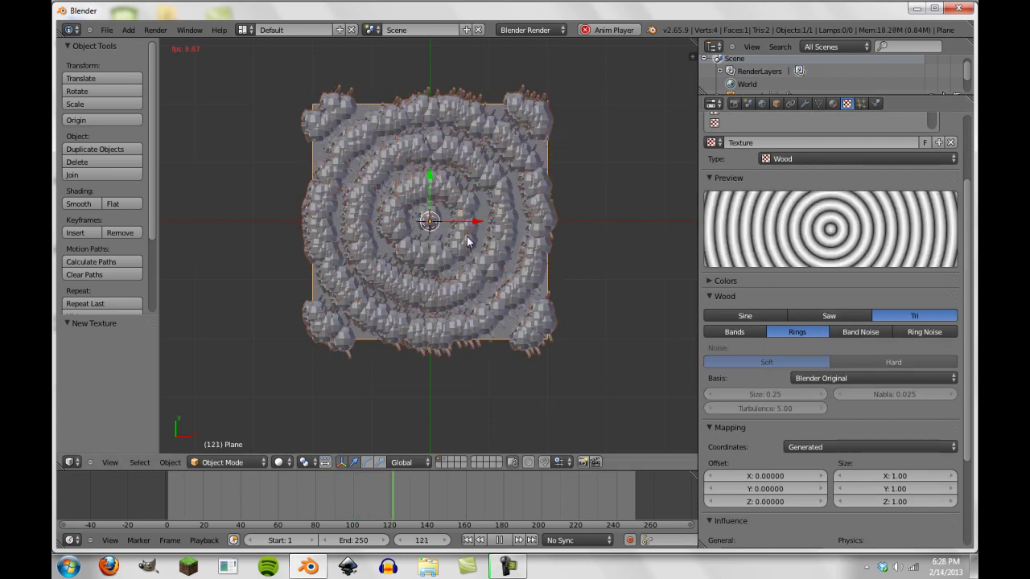
{"action": "left_click", "coordinate": [763, 317]}
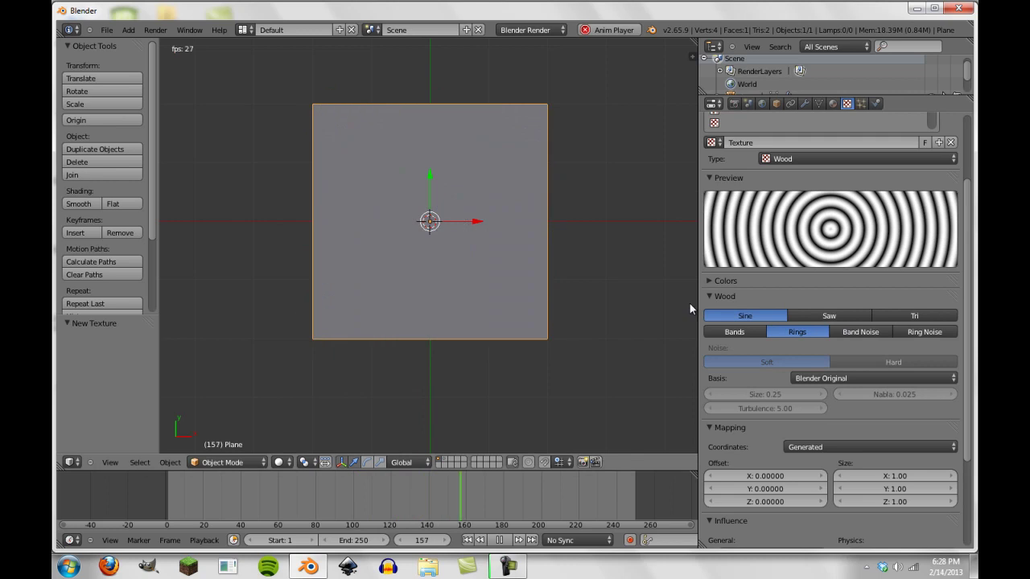
{"action": "middle_click_drag", "start_coordinate": [690, 303], "coordinate": [456, 261]}
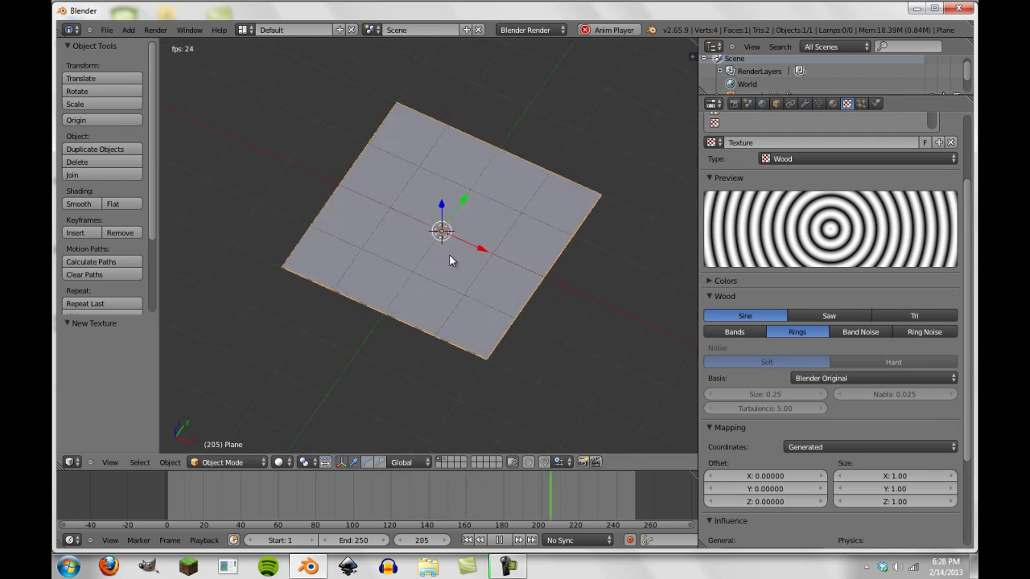